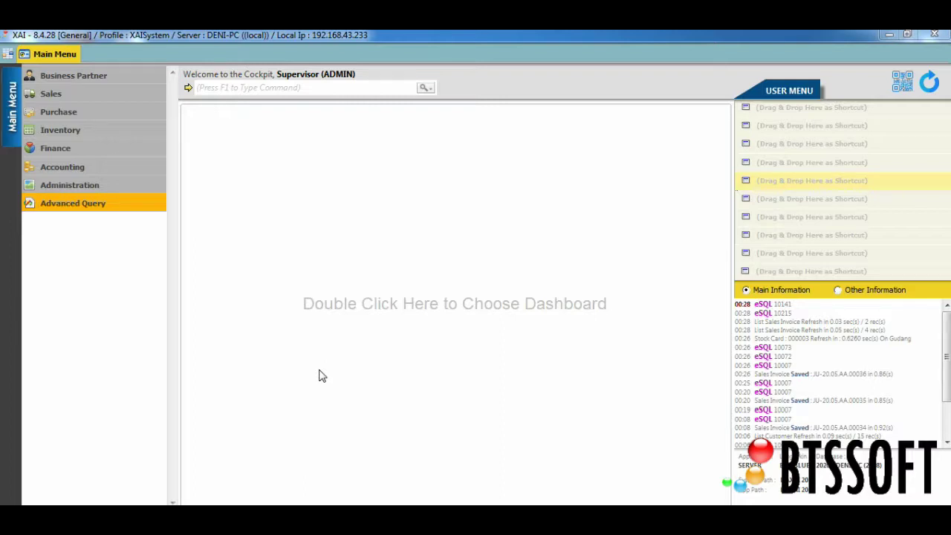
Step: Open Employee Management via Business Partner > Master Karyawan
click(72, 78)
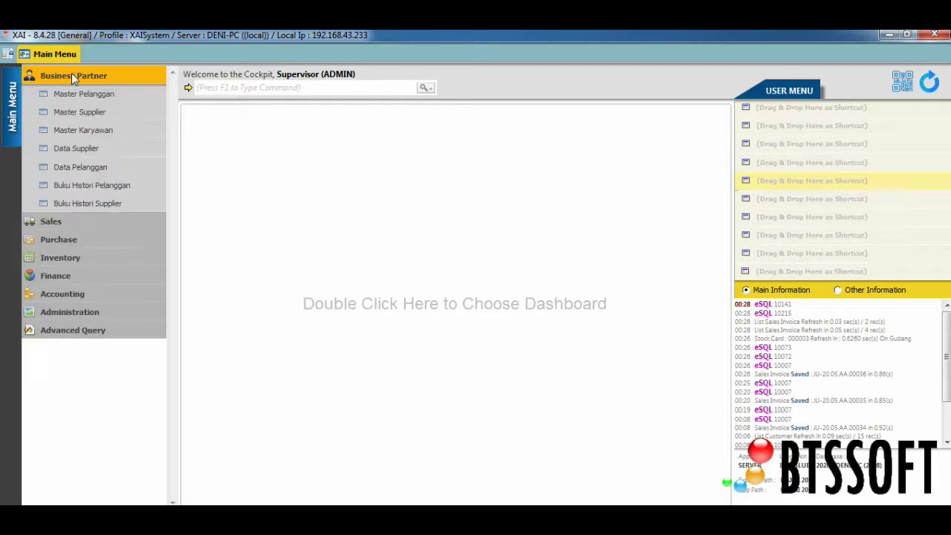
click(116, 130)
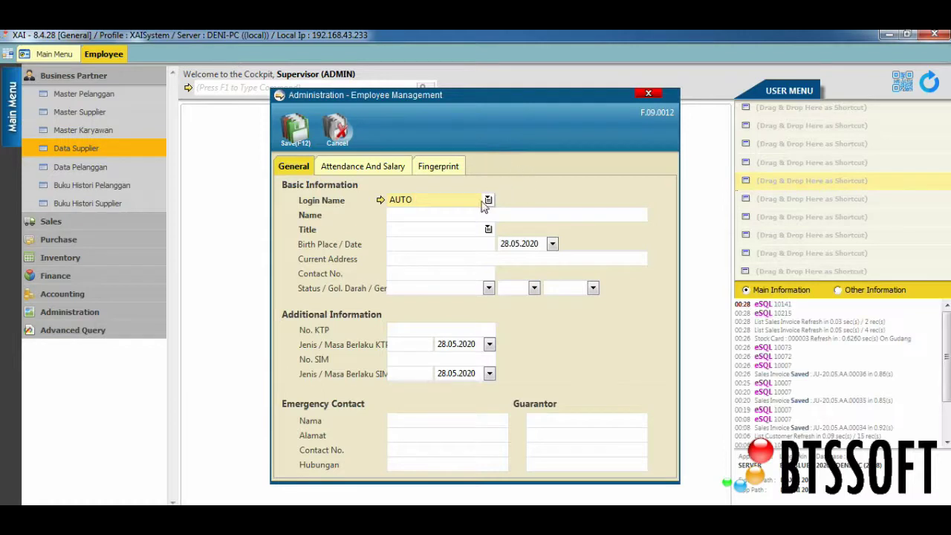
Step: Enter the new employee's name in the Name field, keeping the login name on AUTO
drag(449, 202, 365, 215)
drag(427, 202, 380, 207)
click(413, 199)
click(406, 217)
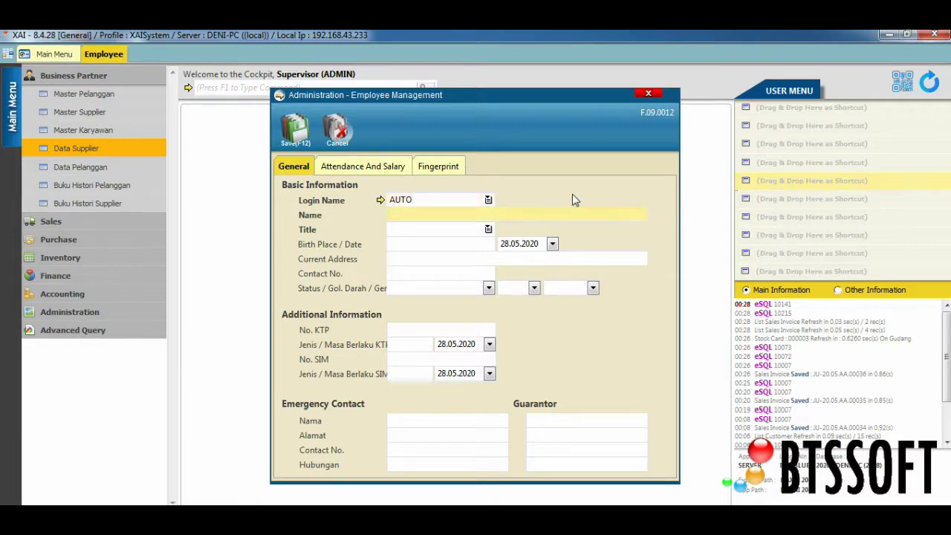
text(GITA)
Step: Set the employee's title to PURCHASING and save the record
click(488, 231)
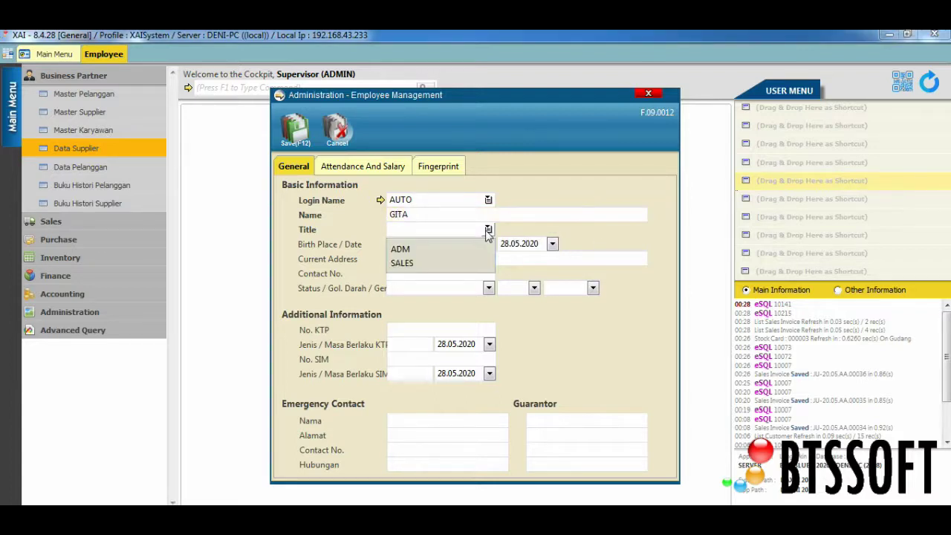
click(430, 229)
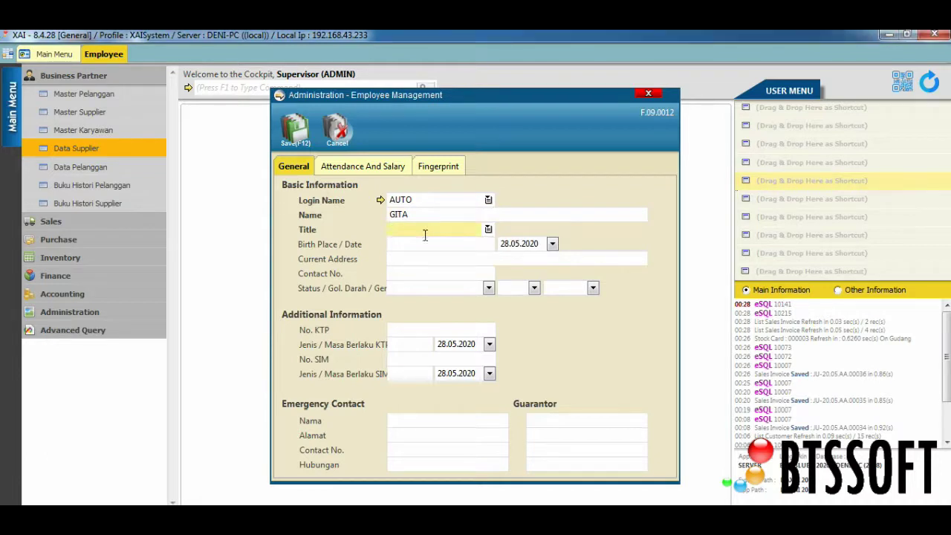
text(PURCHASING)
click(393, 243)
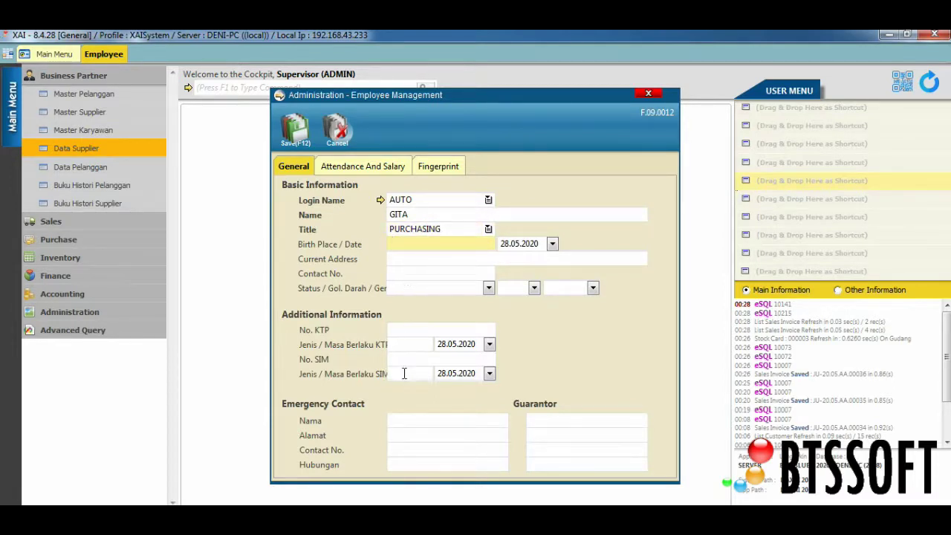
click(296, 132)
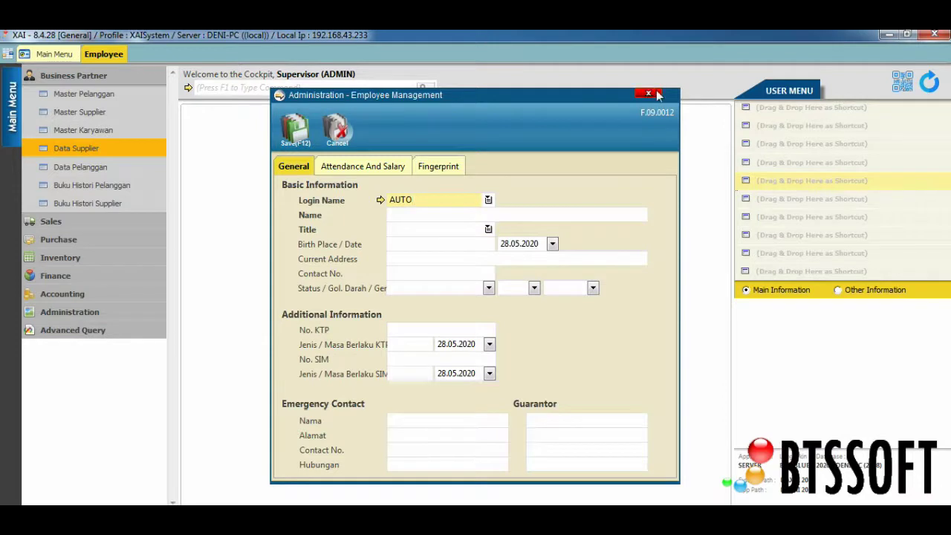
Step: Close Employee Management and open Administration > Setup User Privileges
click(651, 94)
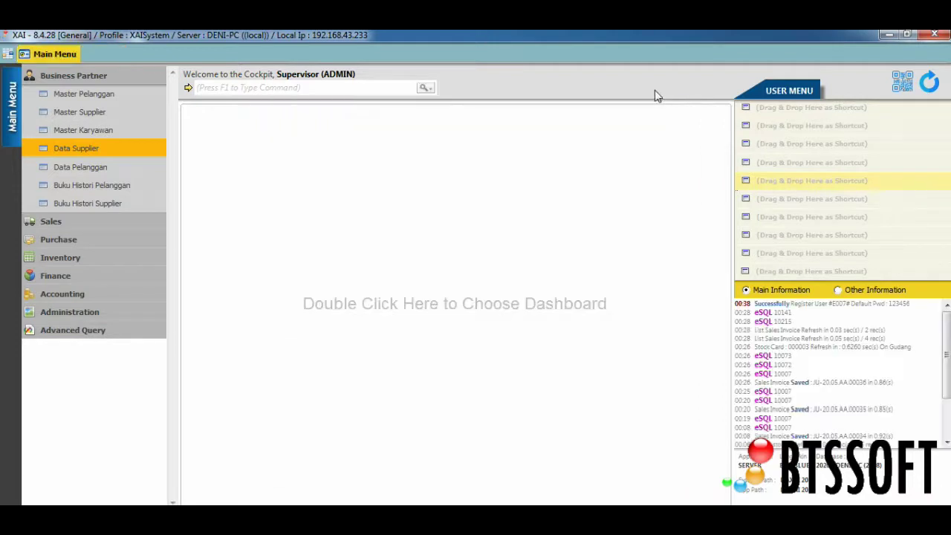
click(111, 78)
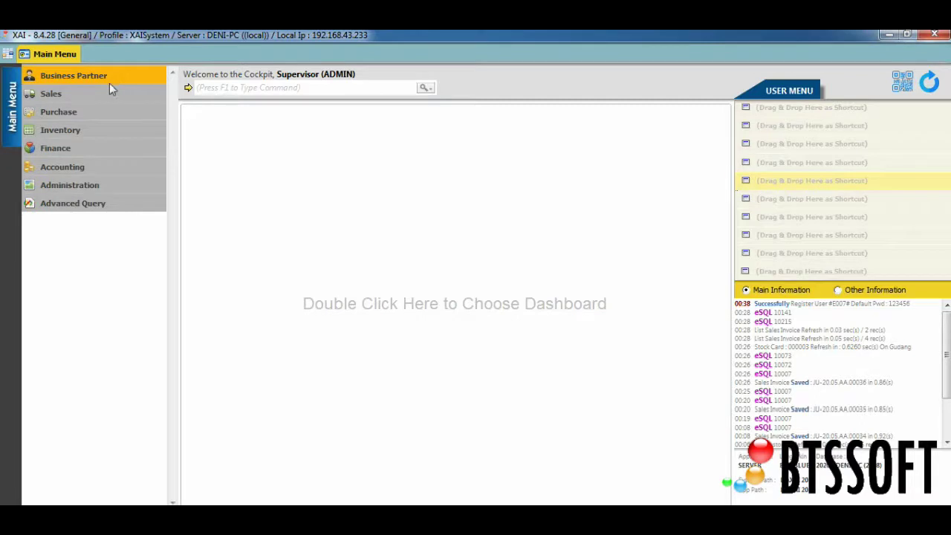
click(93, 188)
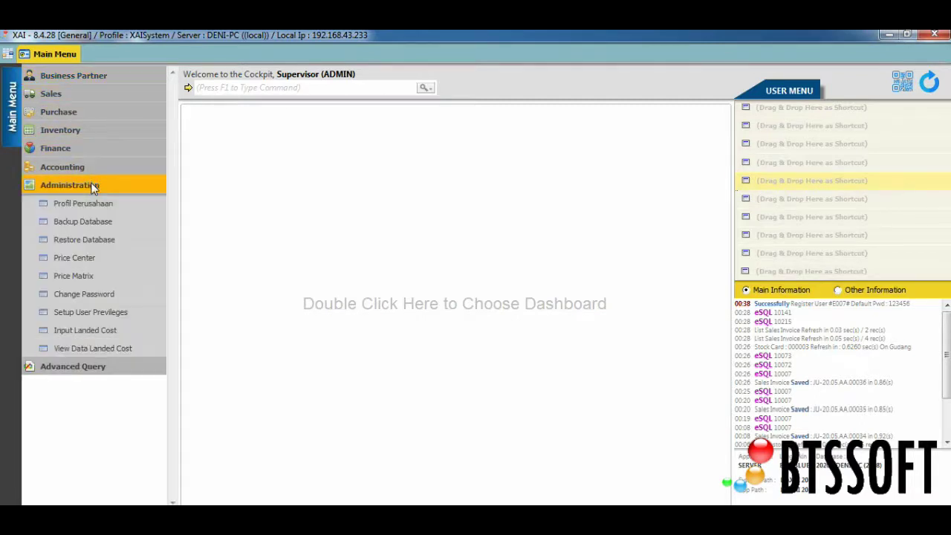
click(100, 313)
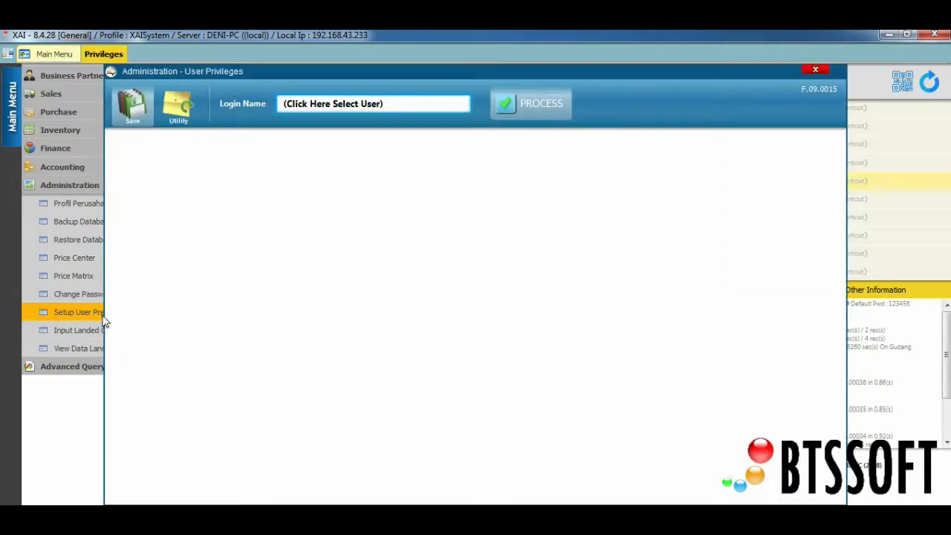
Step: Choose the new PURCHASING employee as the login in the employee lookup
click(367, 103)
drag(379, 102, 390, 135)
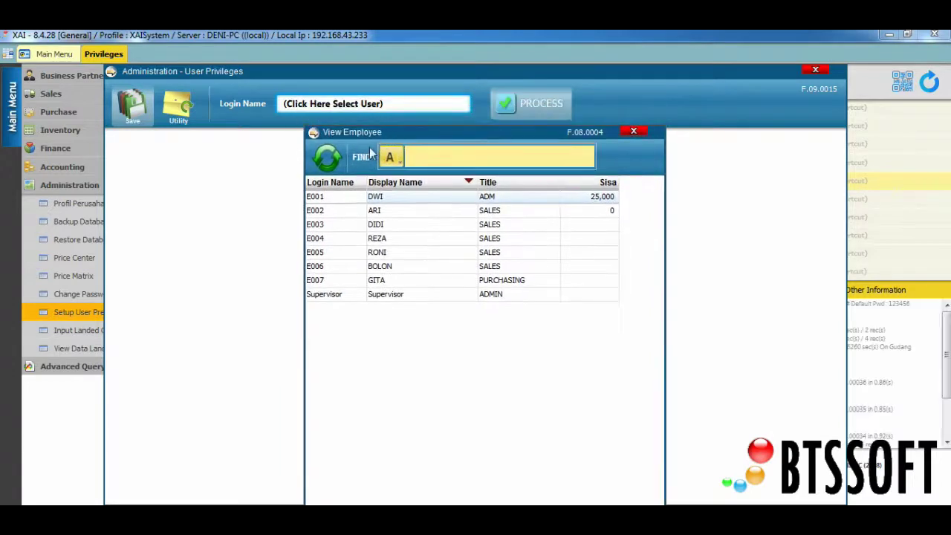
click(393, 283)
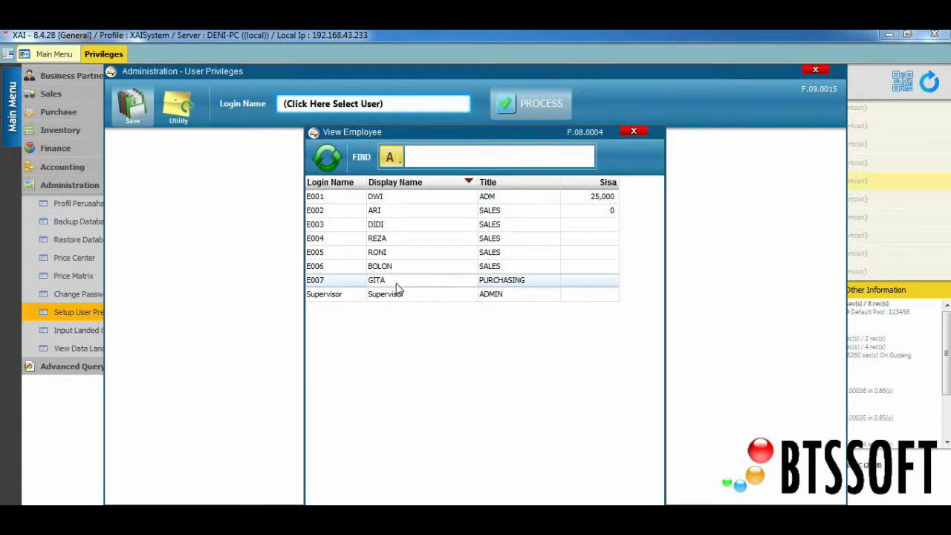
double_click(397, 283)
Step: Load the employee's privileges in the Purchase category and resize columns to show Login Id and Print
click(527, 100)
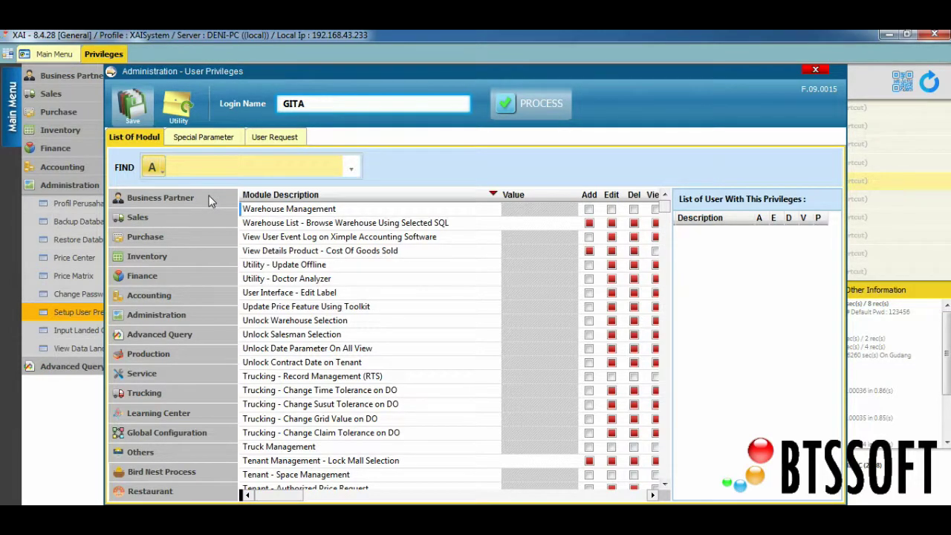
click(203, 235)
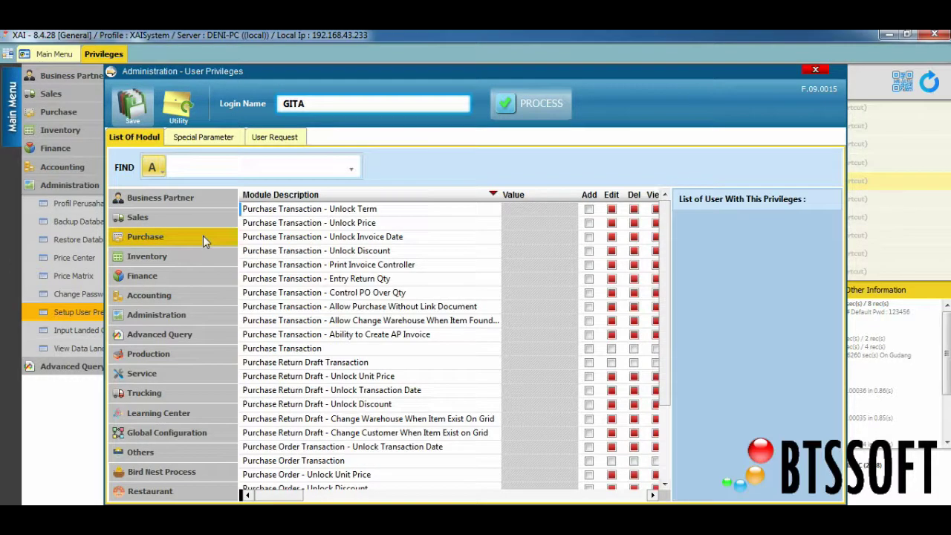
drag(672, 218, 715, 218)
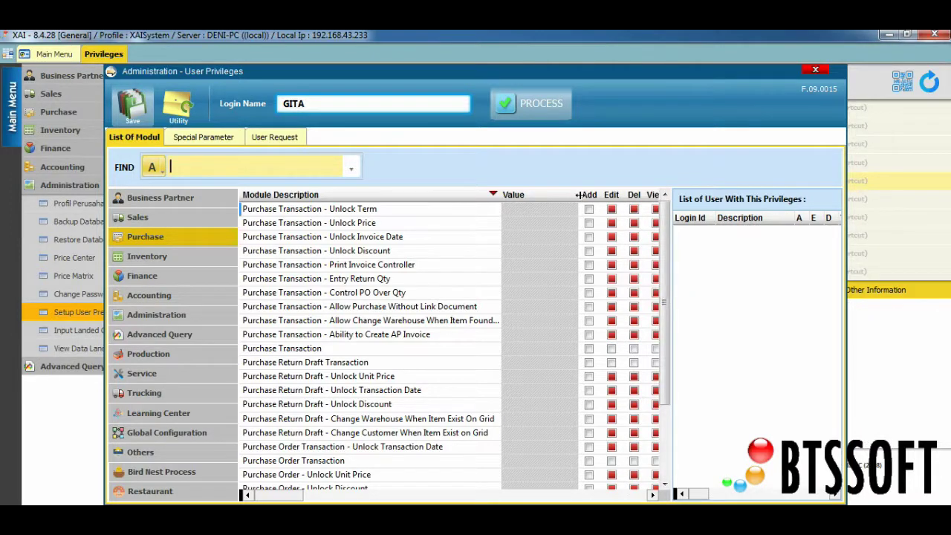
drag(578, 195, 541, 195)
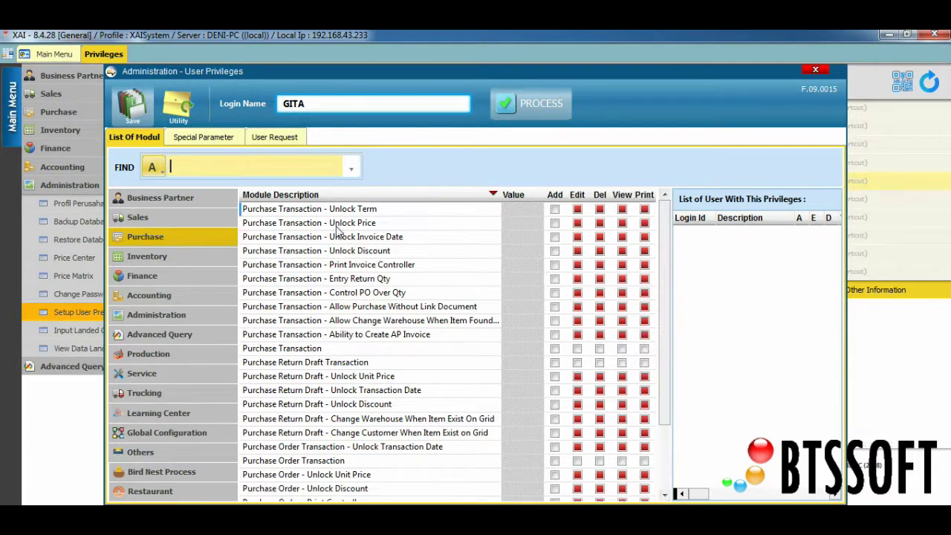
Step: Tick Add for Purchase Transaction Unlock Term, Unlock Price, Unlock Invoice Date and Unlock Discount
click(293, 213)
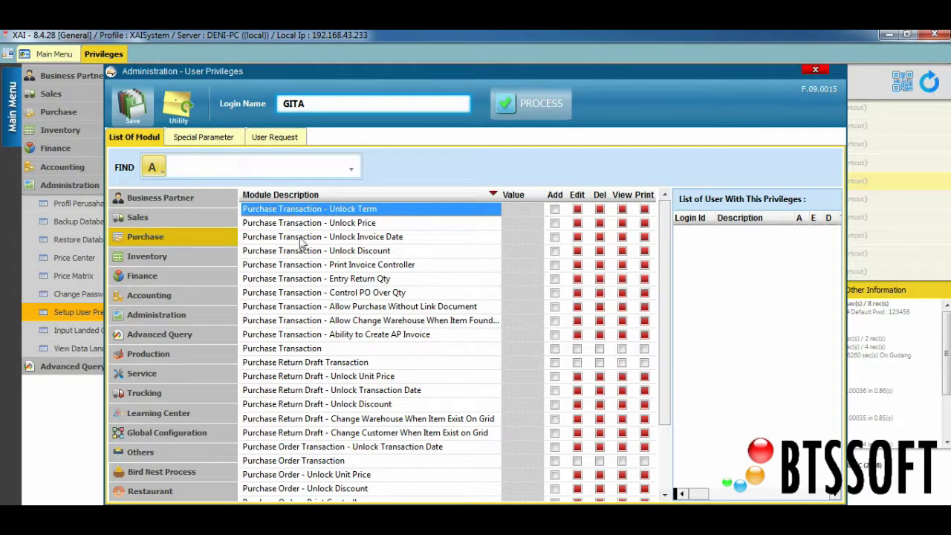
click(555, 211)
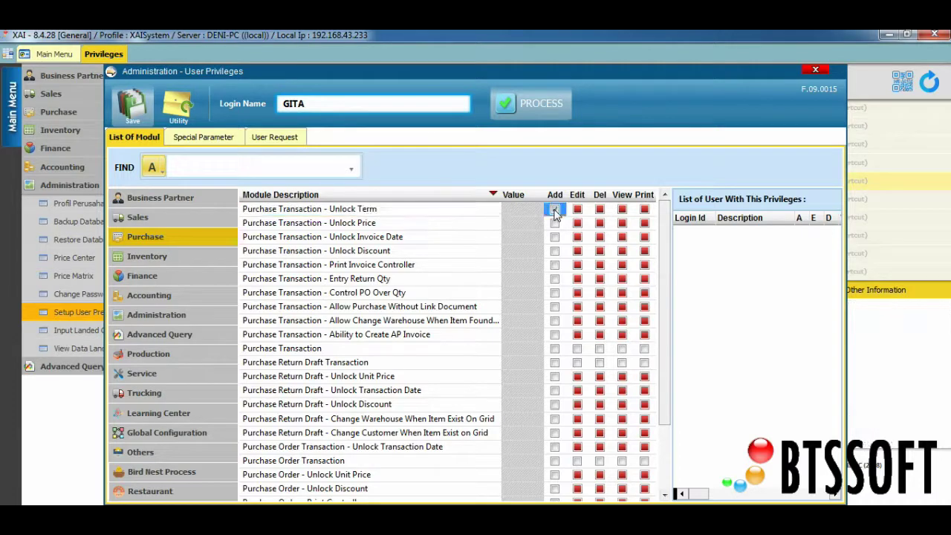
click(269, 211)
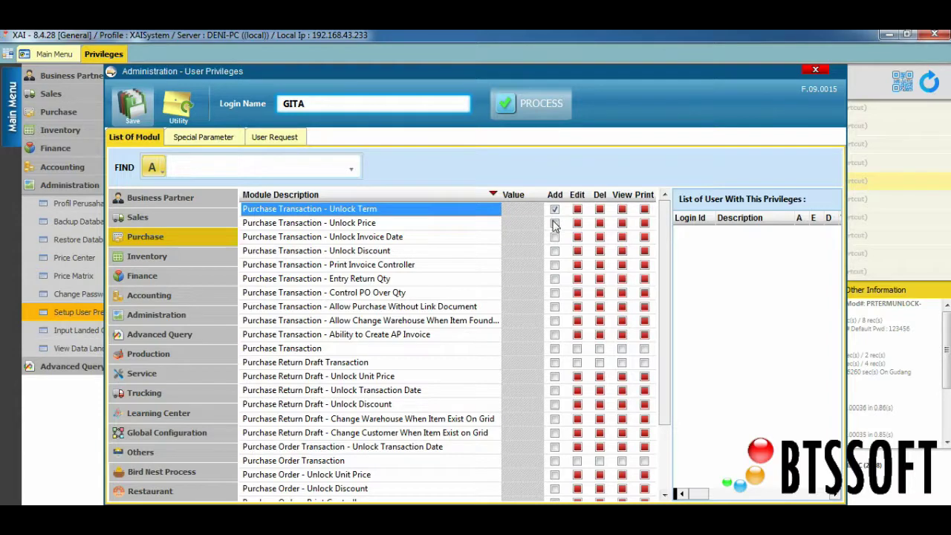
click(553, 224)
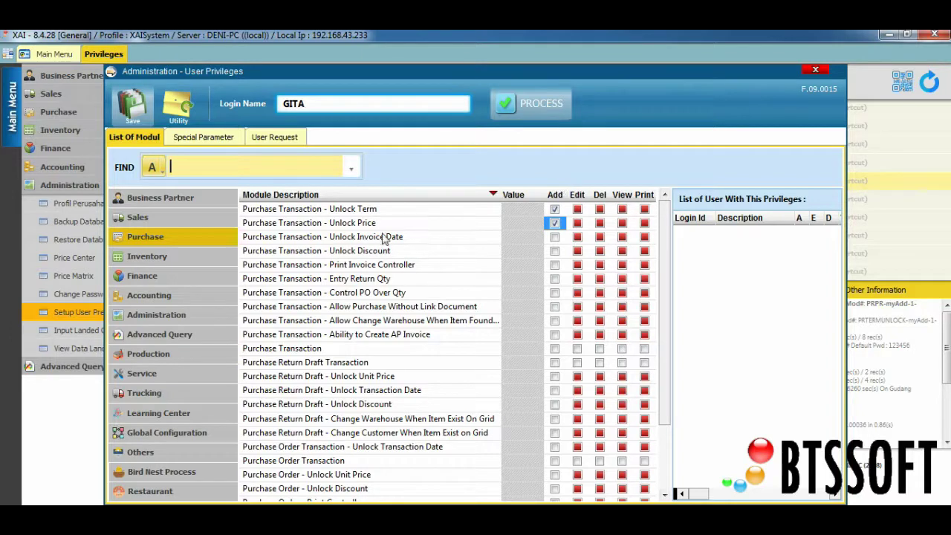
click(554, 237)
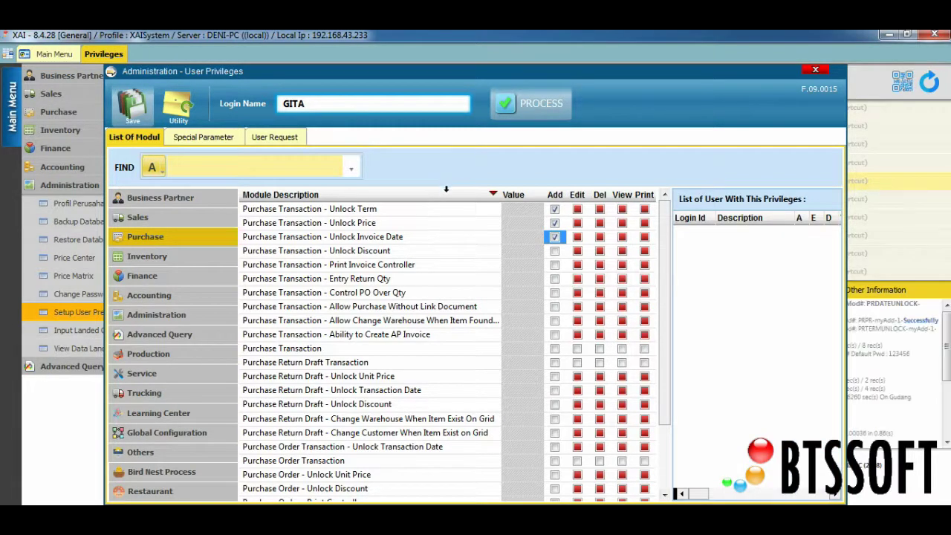
click(555, 252)
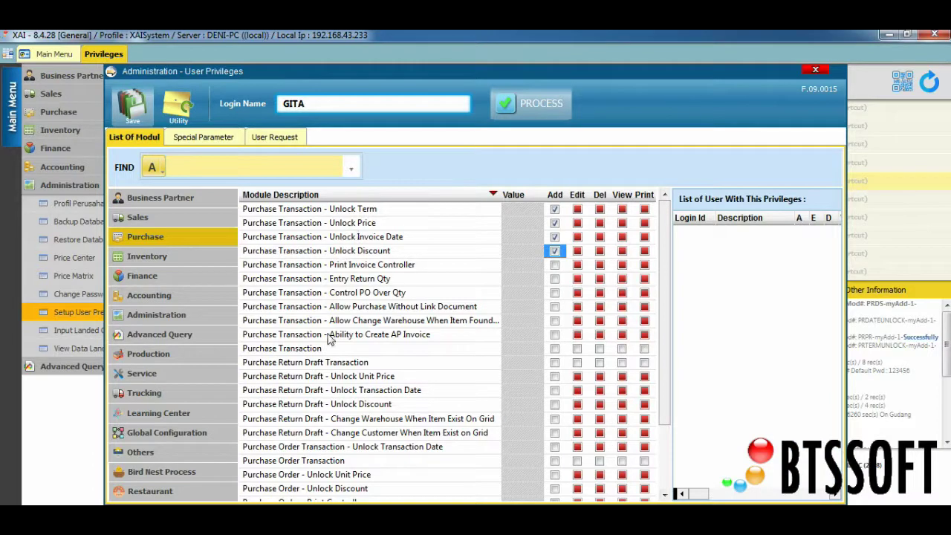
scroll(663, 307, down, 1)
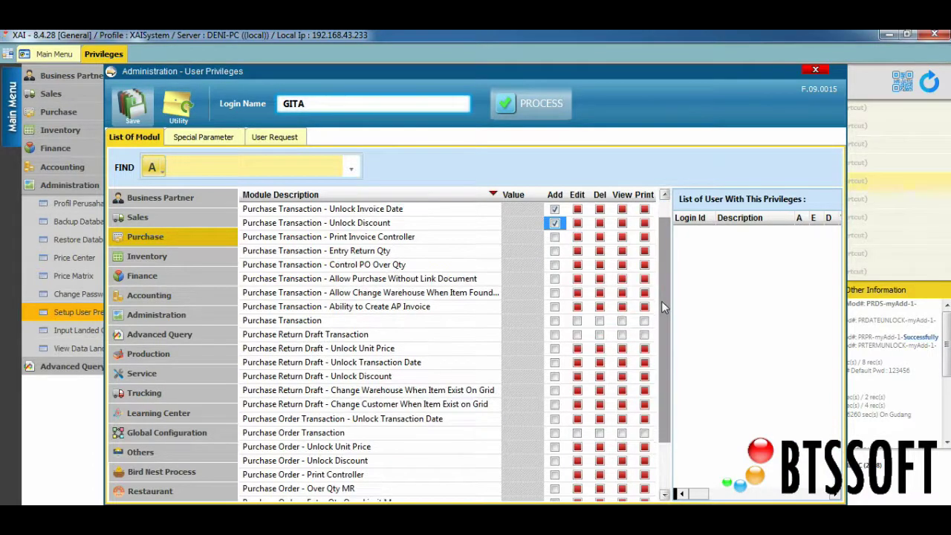
scroll(662, 327, down, 2)
scroll(666, 312, up, 3)
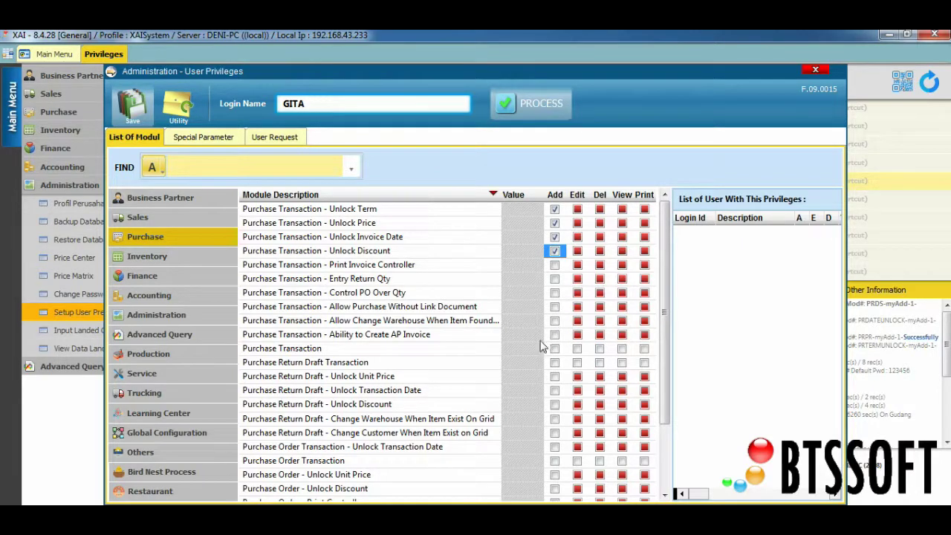
Step: Tick Add, Edit, Del, View and Print on the Purchase Transaction row
click(315, 352)
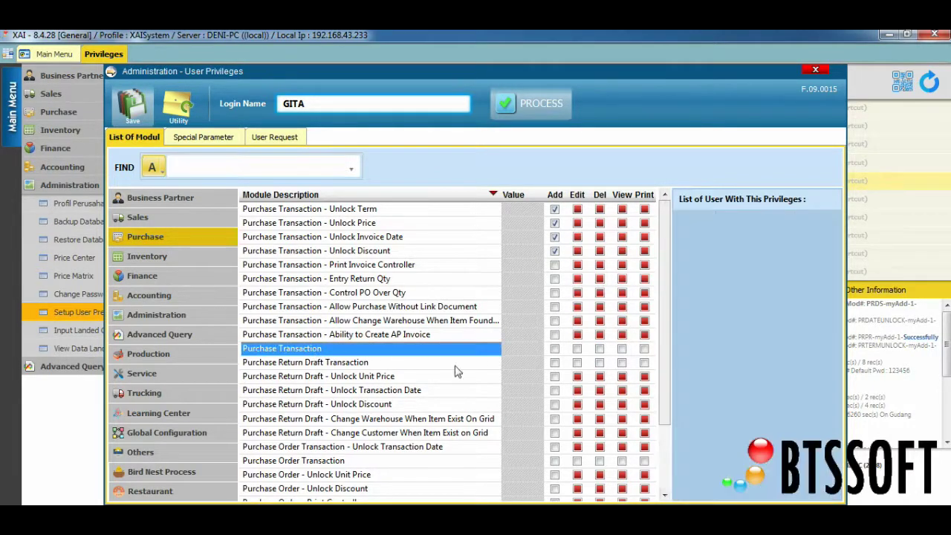
click(554, 349)
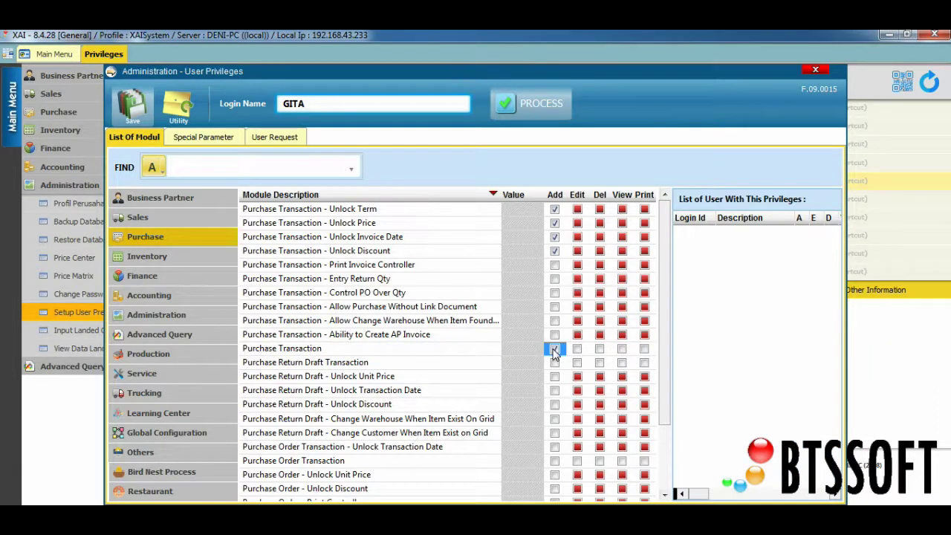
click(577, 349)
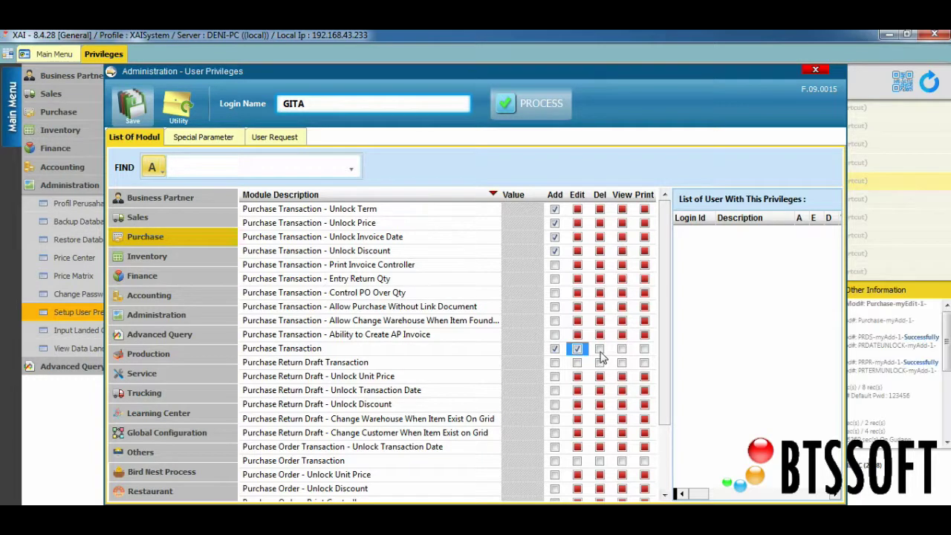
click(600, 349)
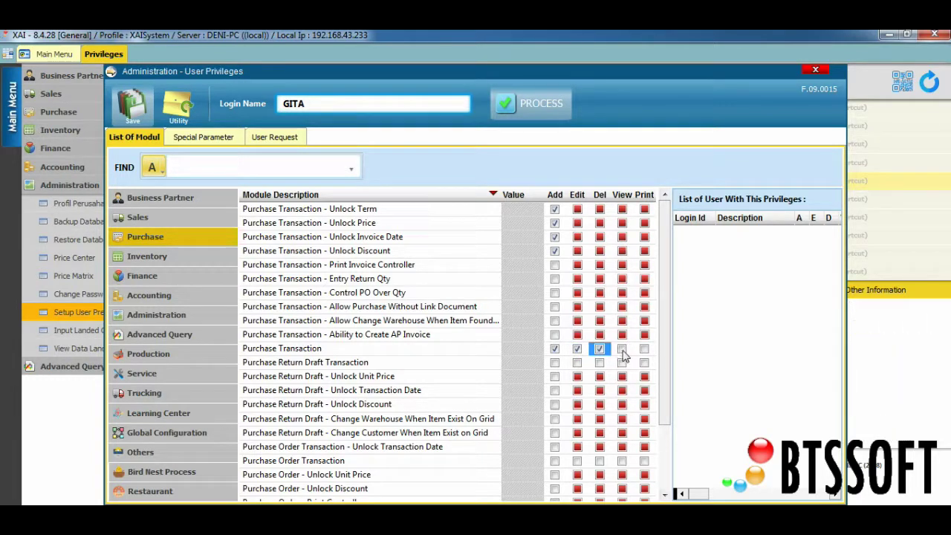
click(623, 349)
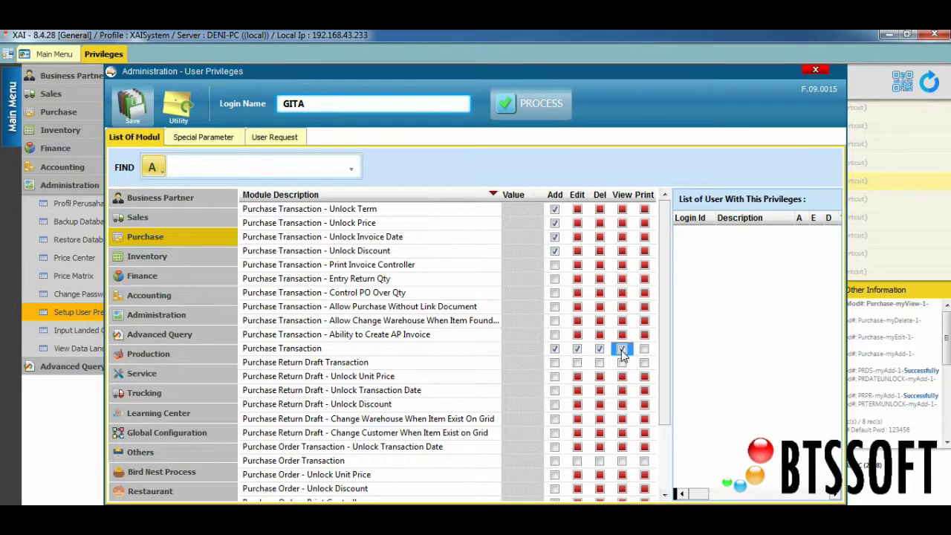
click(644, 352)
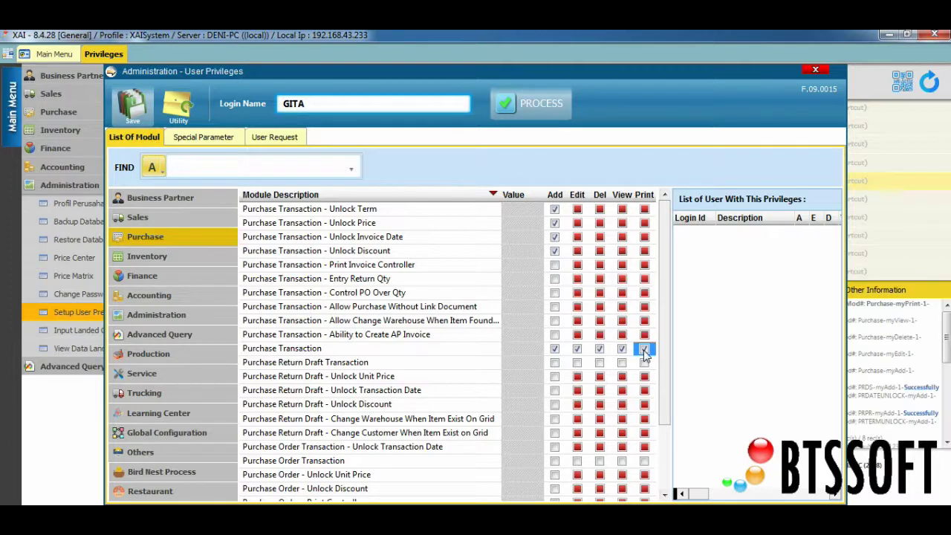
click(386, 252)
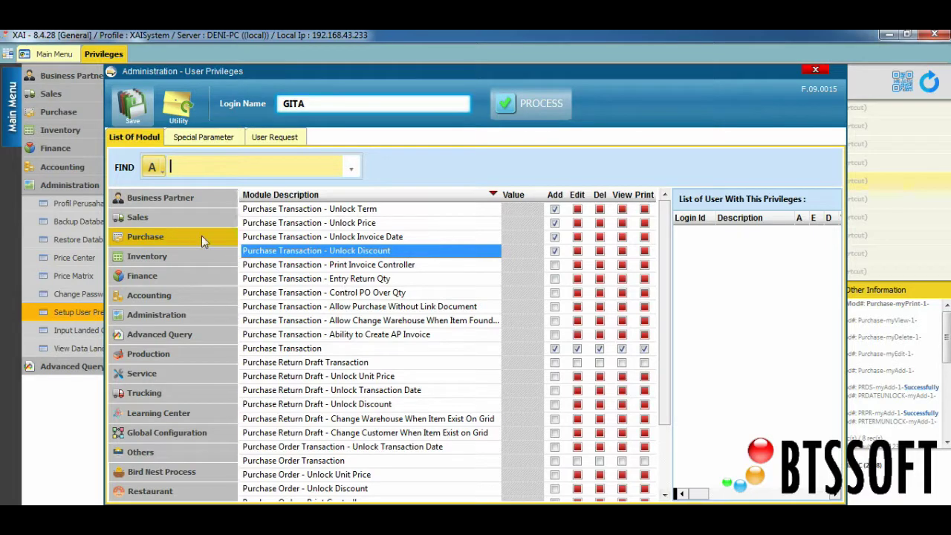
Step: Review the Sales, Inventory and Finance privileges, return to Purchase, and save the settings
click(364, 279)
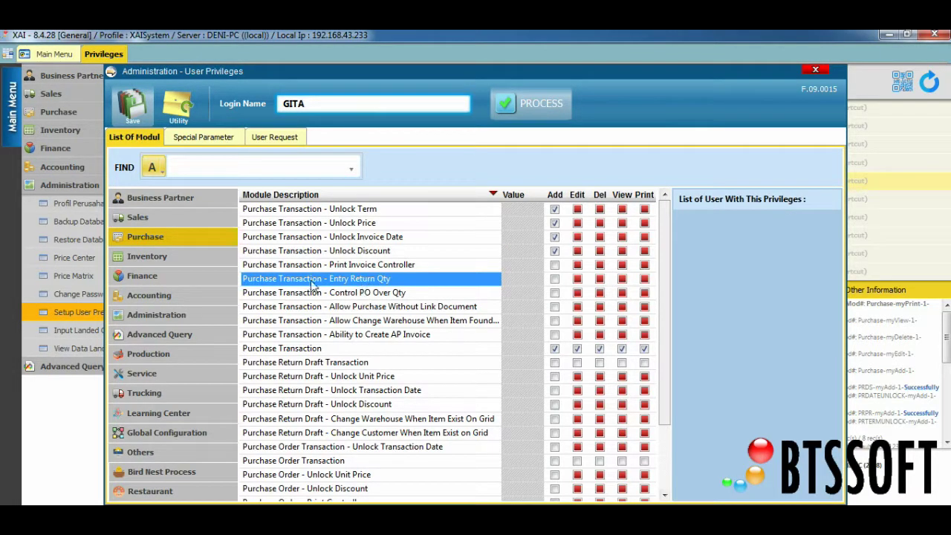
click(213, 217)
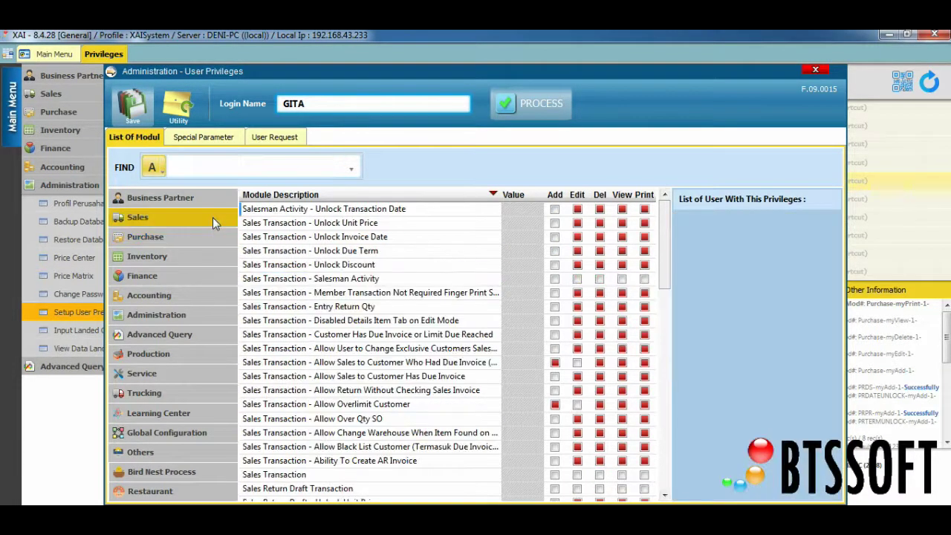
click(209, 257)
click(208, 275)
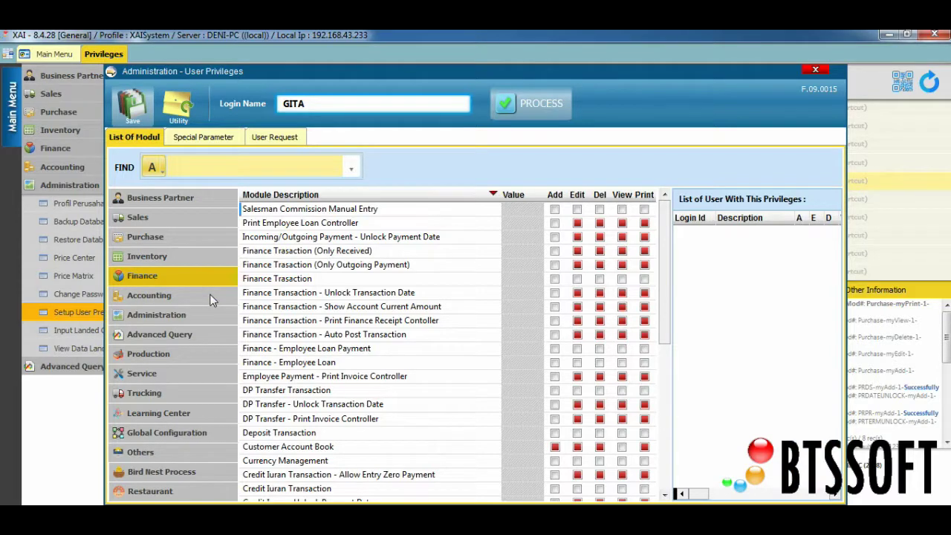
click(201, 237)
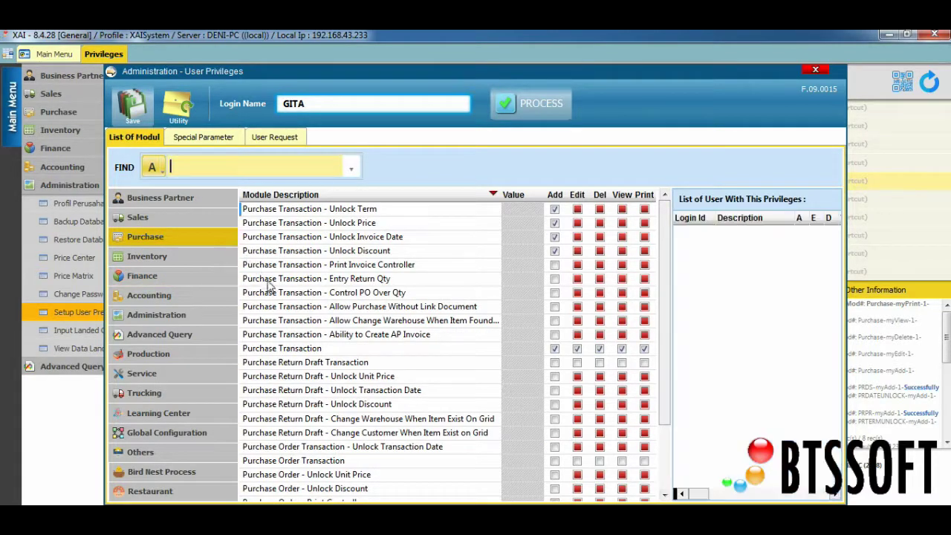
click(134, 108)
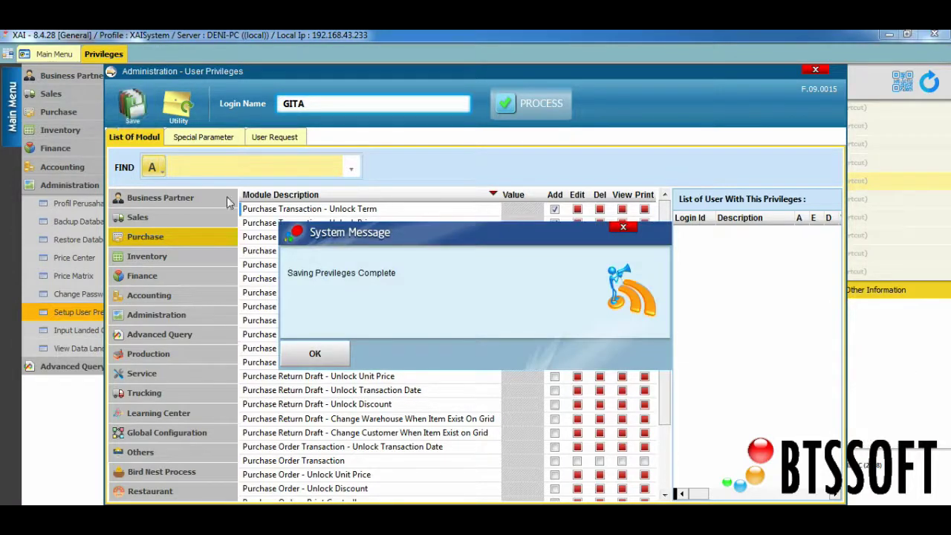
click(318, 354)
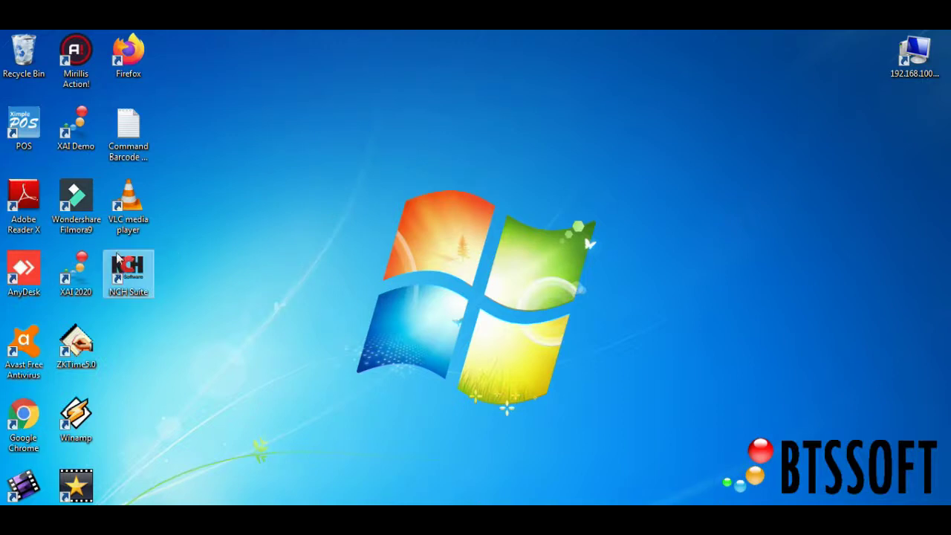
Step: Relaunch XAI 2020 and sign in with the purchasing employee's login ID and password
double_click(87, 270)
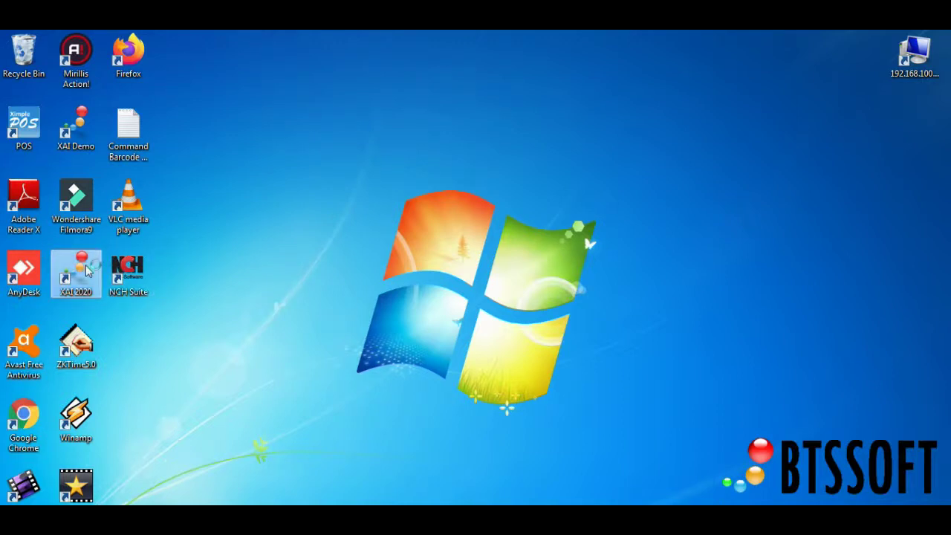
click(387, 354)
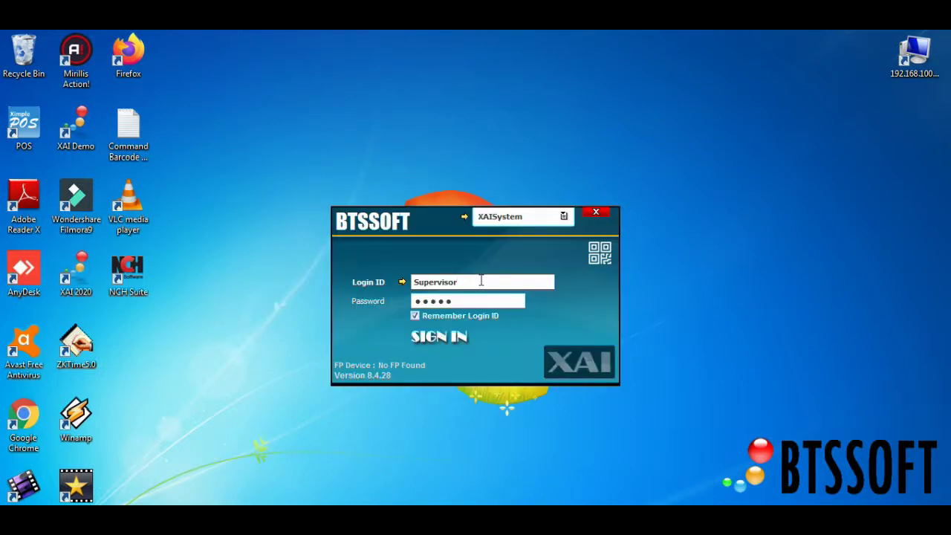
double_click(479, 280)
text(E007)
key(Return)
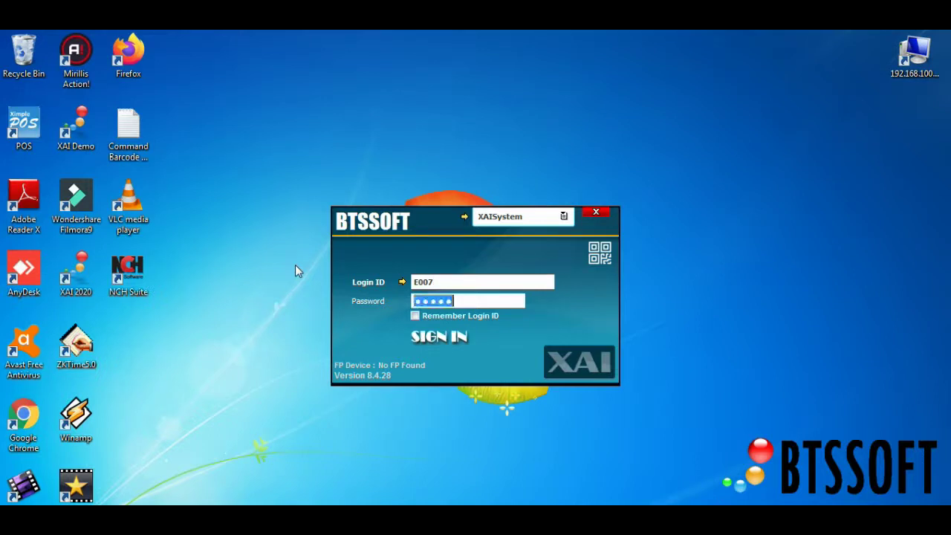
text(••••••)
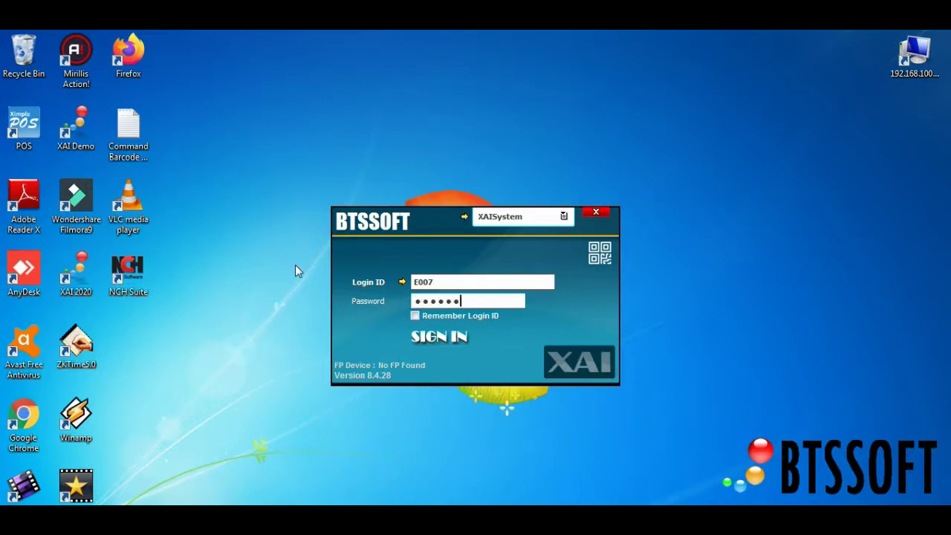
key(Return)
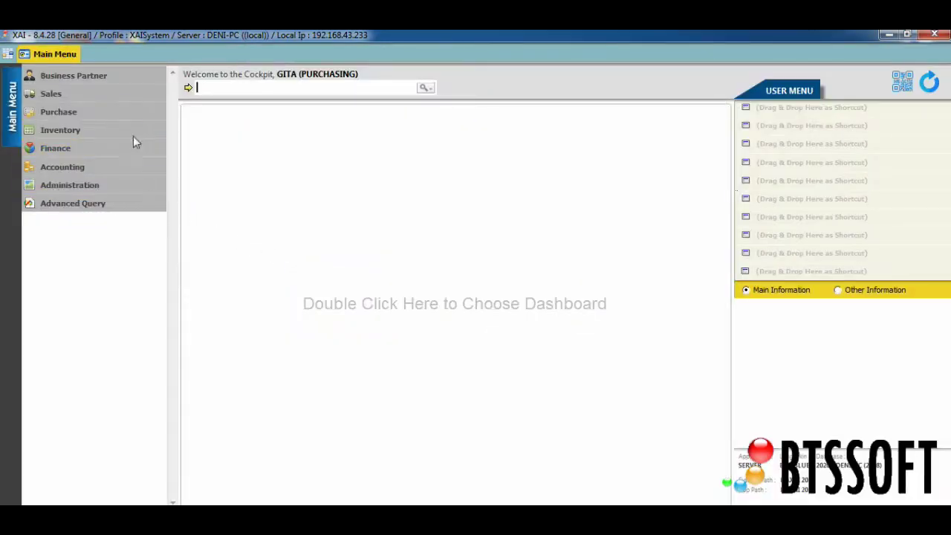
Step: Start a new purchase invoice with PT.ASIAN PASIFIC as the supplier
click(134, 113)
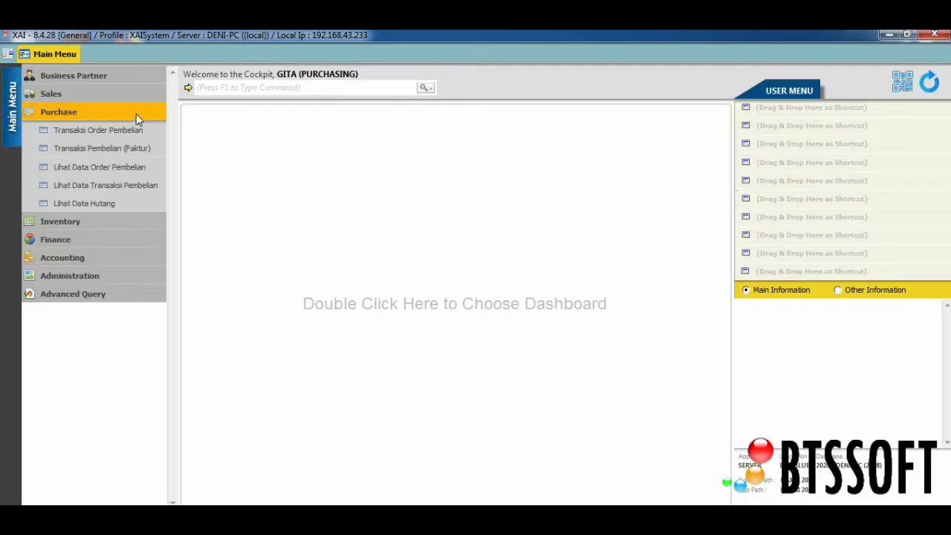
click(153, 148)
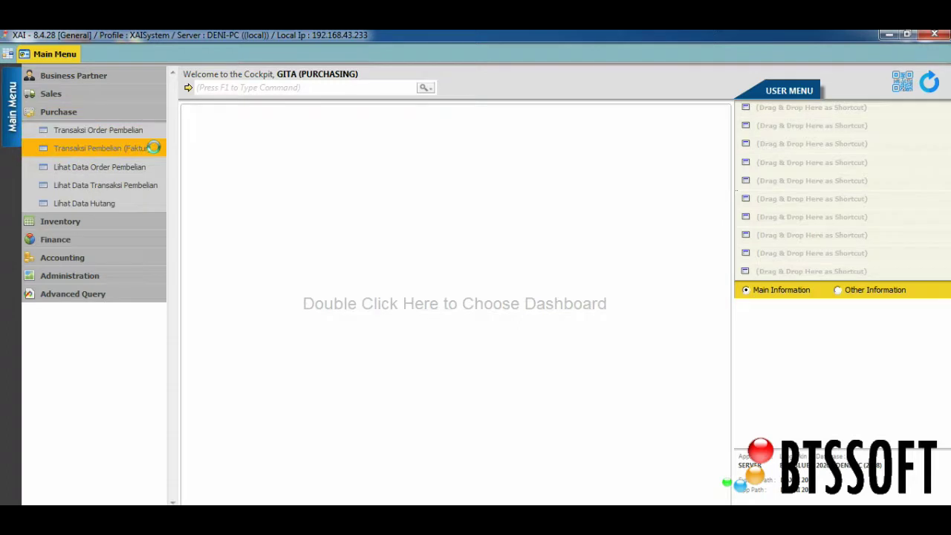
click(301, 360)
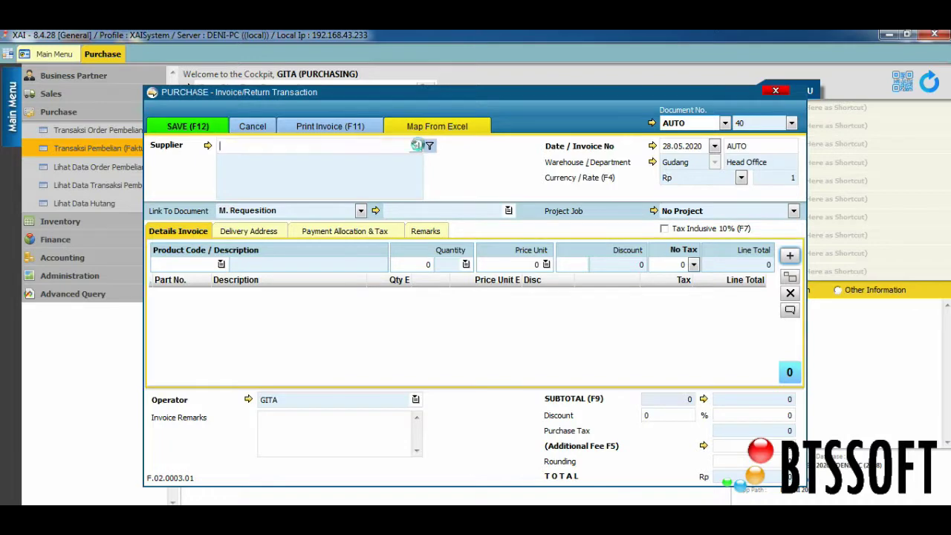
click(417, 146)
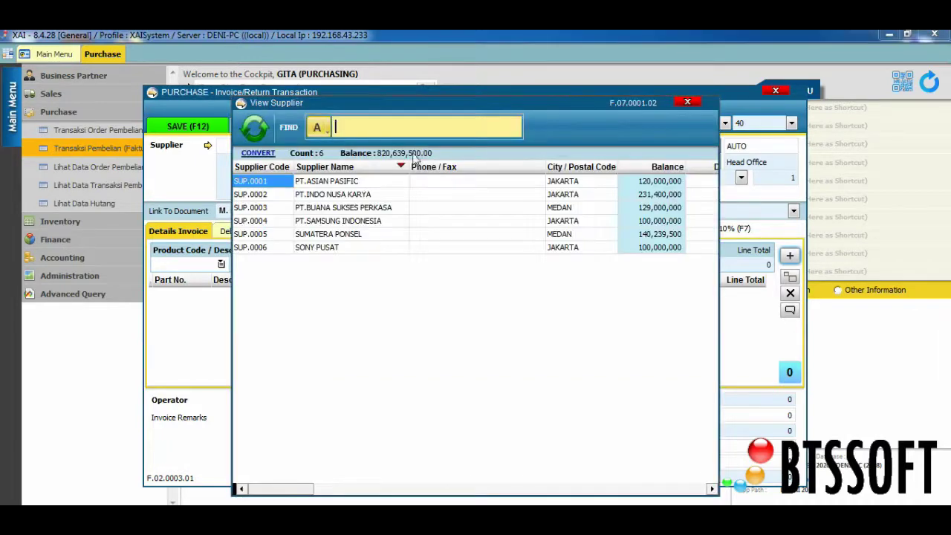
double_click(357, 185)
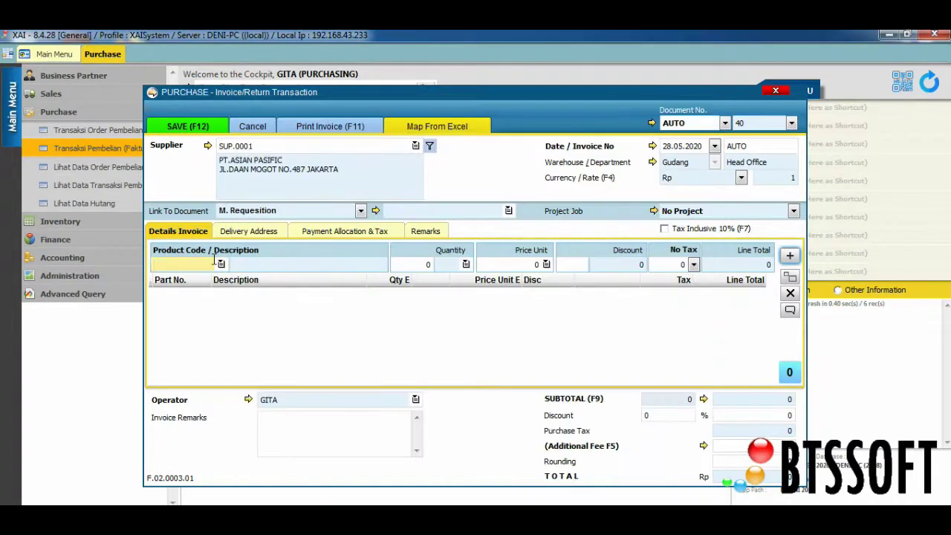
click(700, 147)
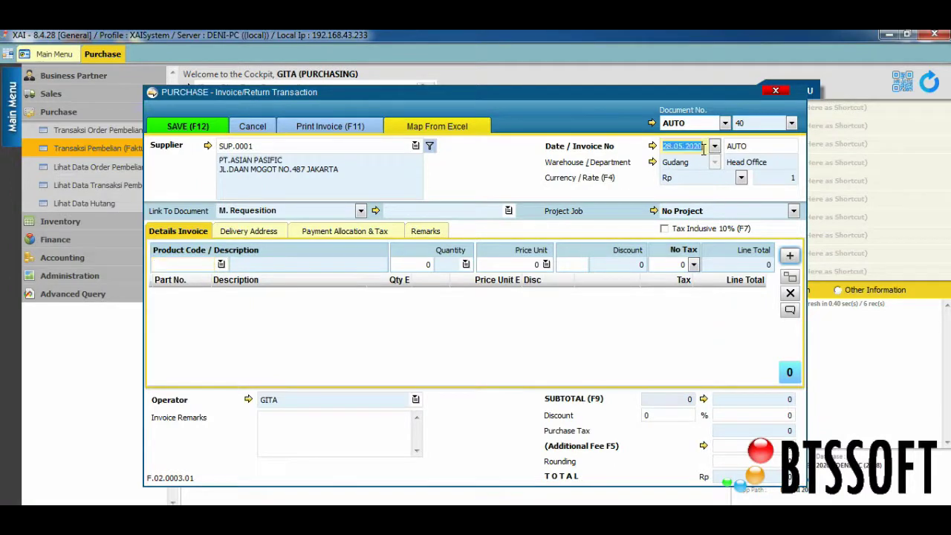
click(696, 162)
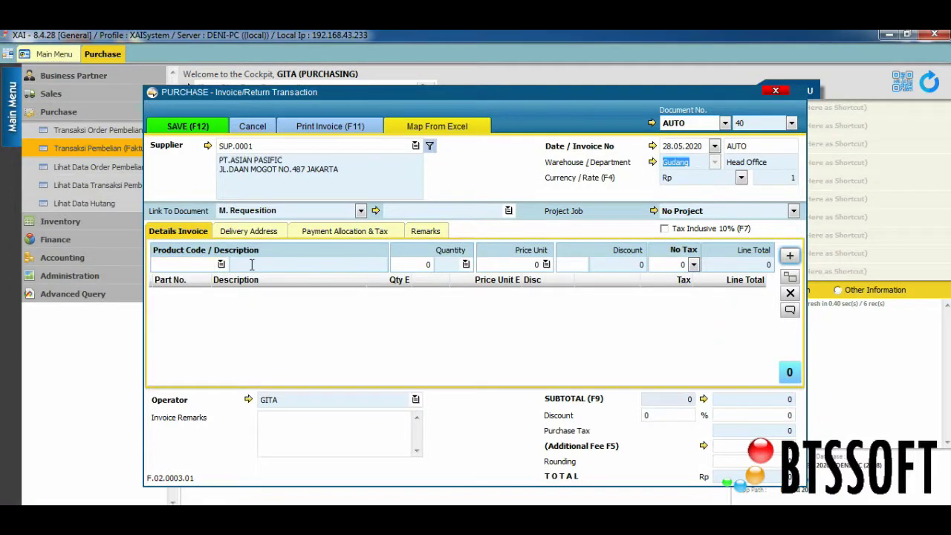
Step: Add 10 TV LED SAMSUNG 24 INC at 1,800,000 each, then save and close the invoice
click(223, 265)
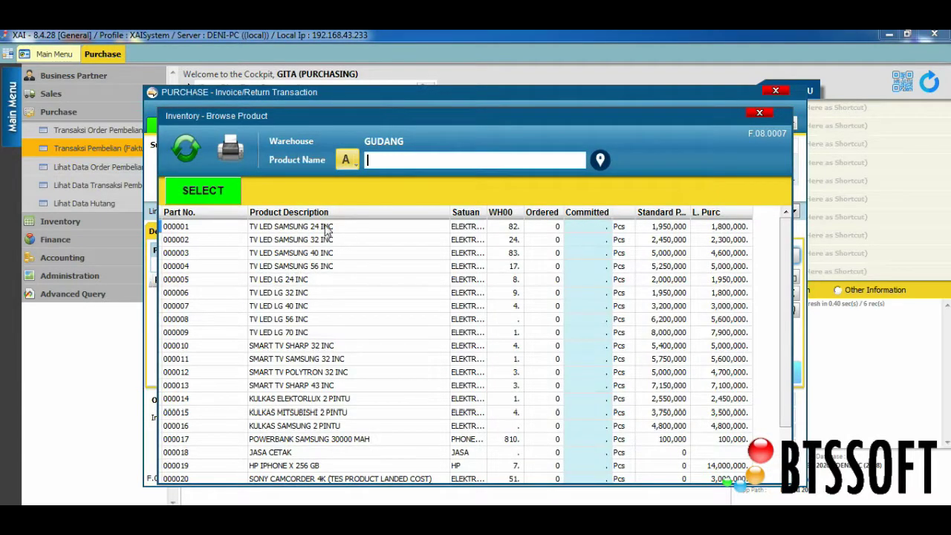
double_click(327, 230)
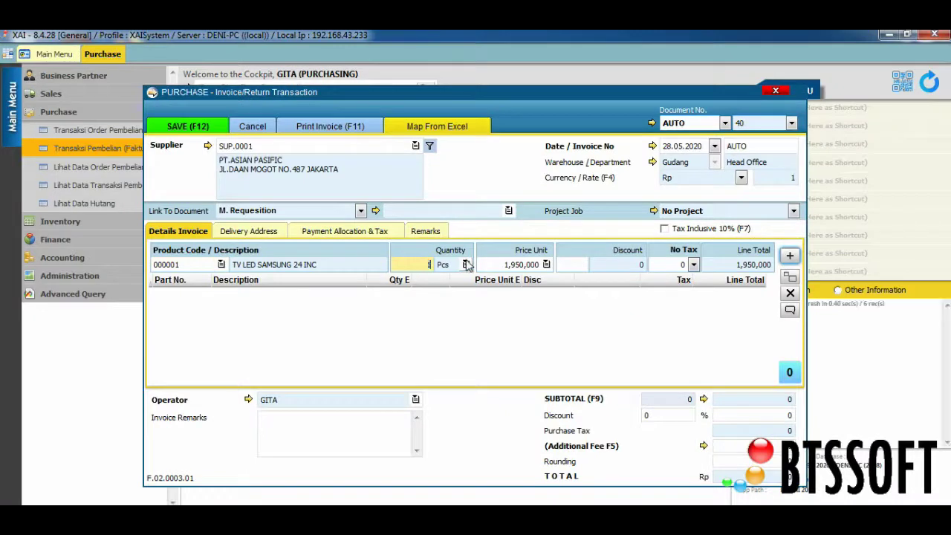
text(10)
click(549, 265)
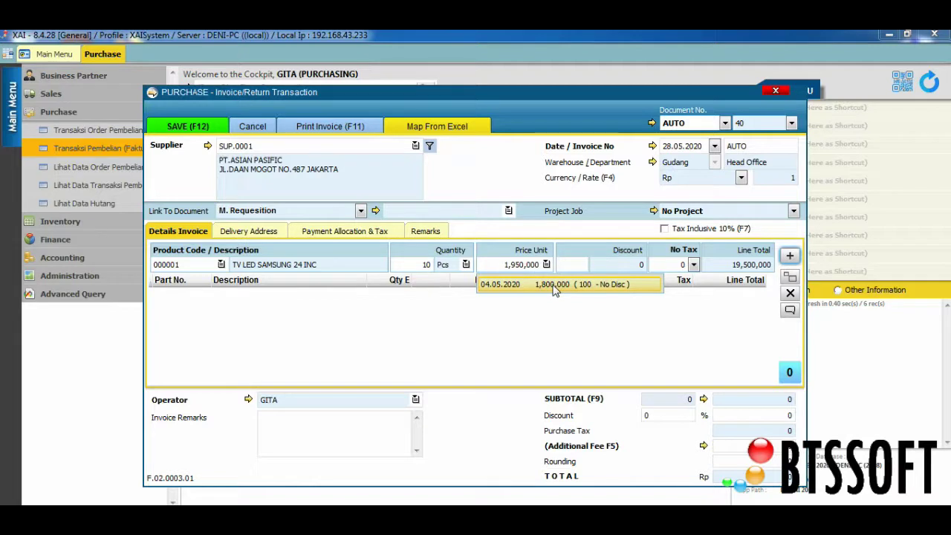
double_click(553, 289)
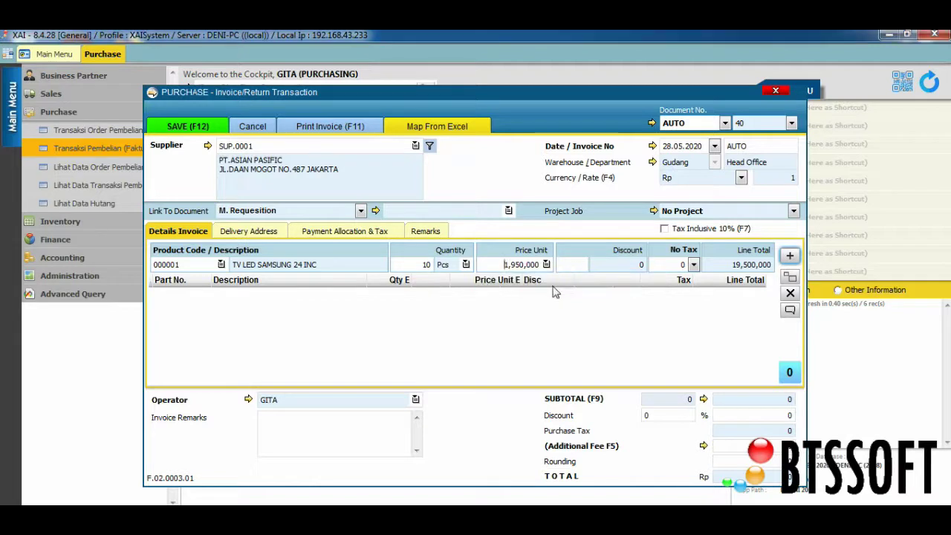
click(791, 256)
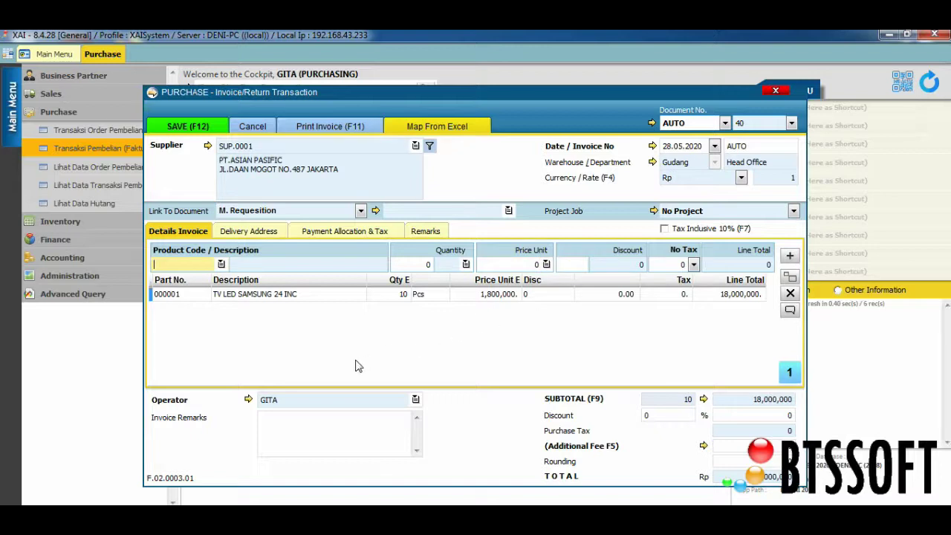
click(199, 128)
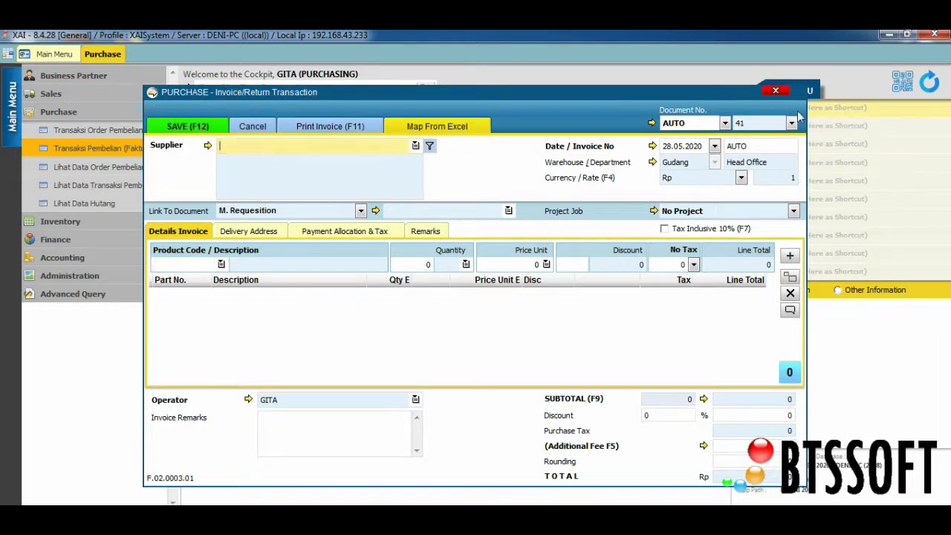
click(775, 90)
click(147, 185)
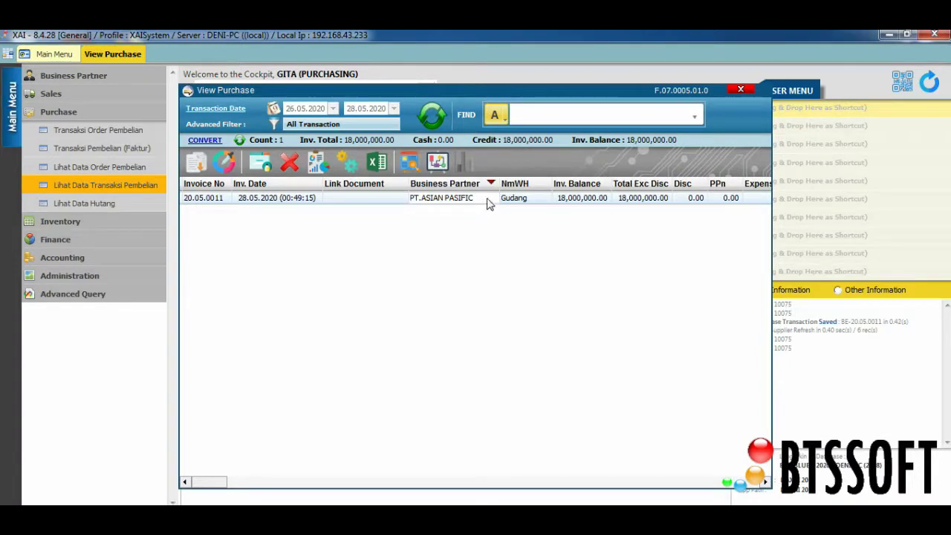
click(529, 206)
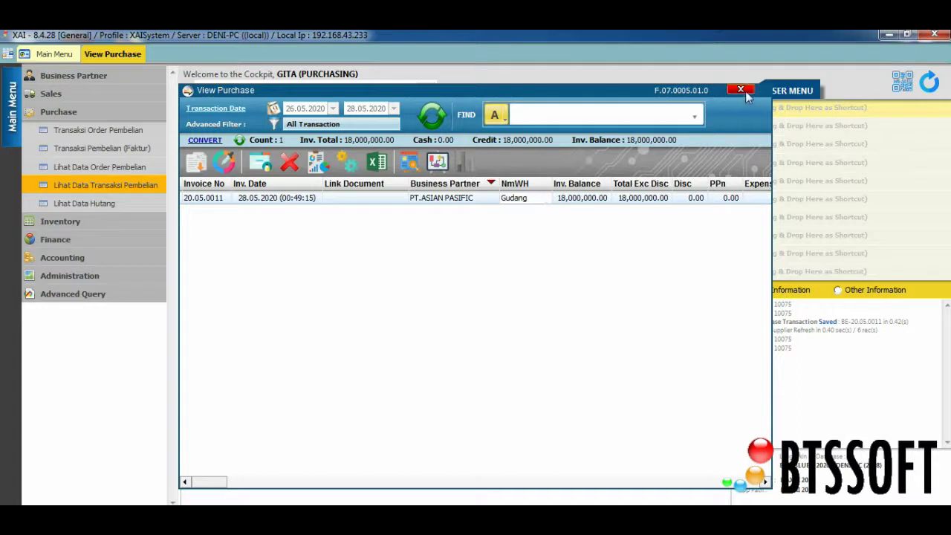
click(741, 89)
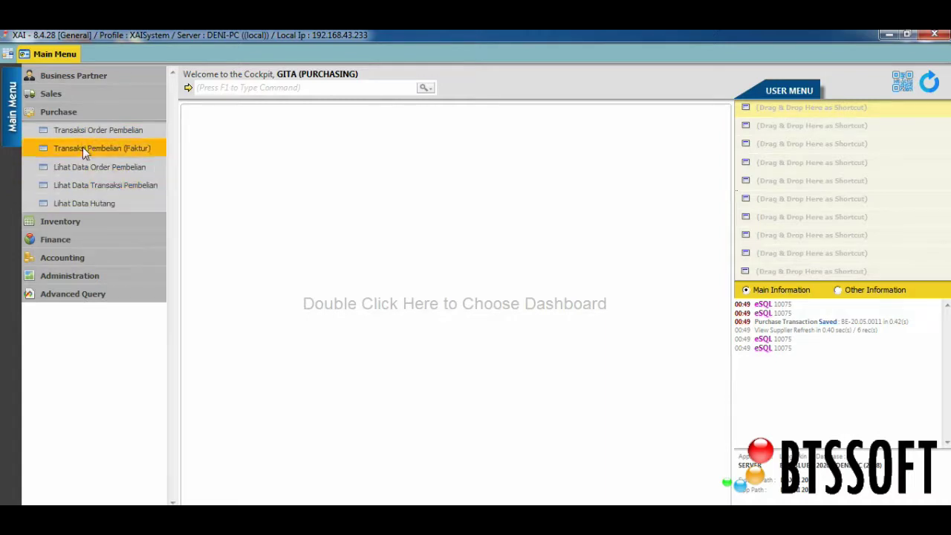
click(78, 116)
Step: Try to create a new invoice from Sales > Transaksi Penjualan (Faktur)
click(84, 92)
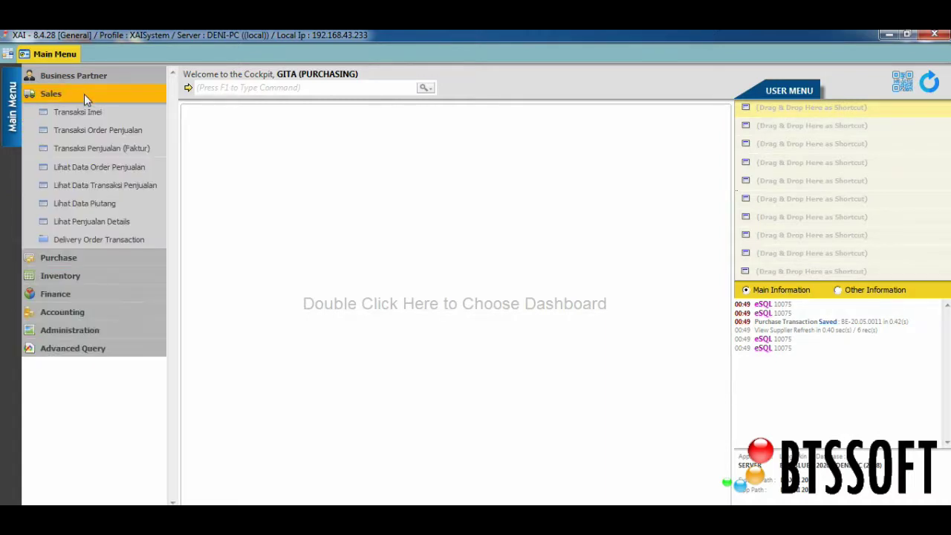
click(151, 147)
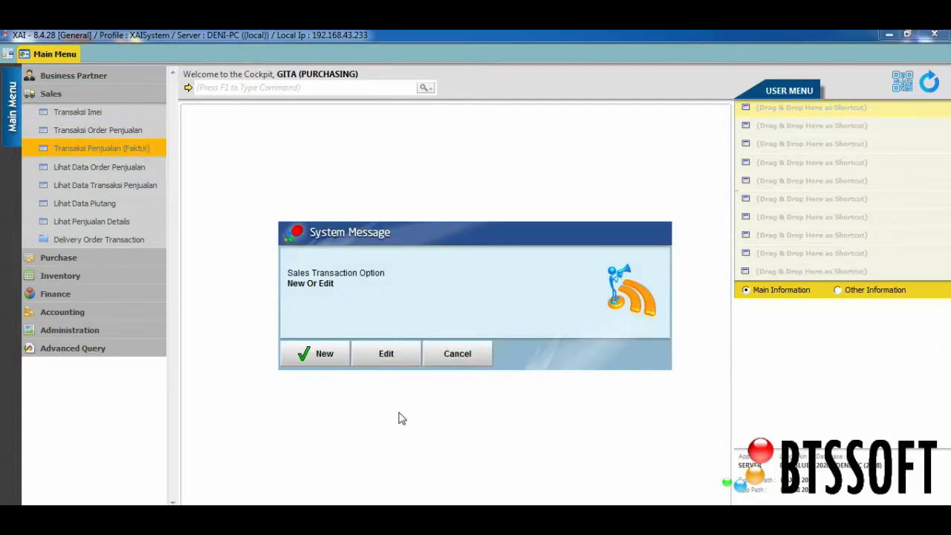
click(315, 354)
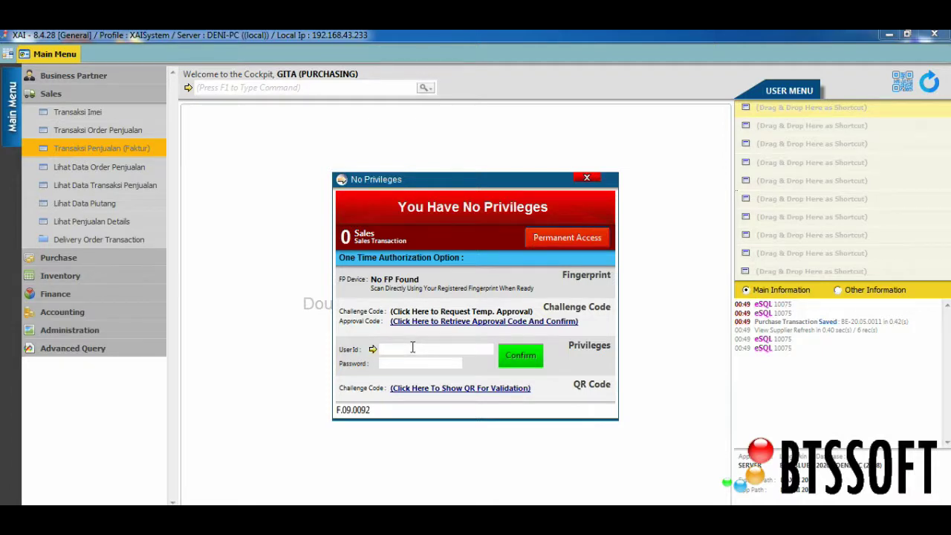
Step: Authorize with the supervisor's user ID and password to open blank sales invoice 76
text(su)
key(BackSpace)
key(BackSpace)
text(Supervisor)
key(Tab)
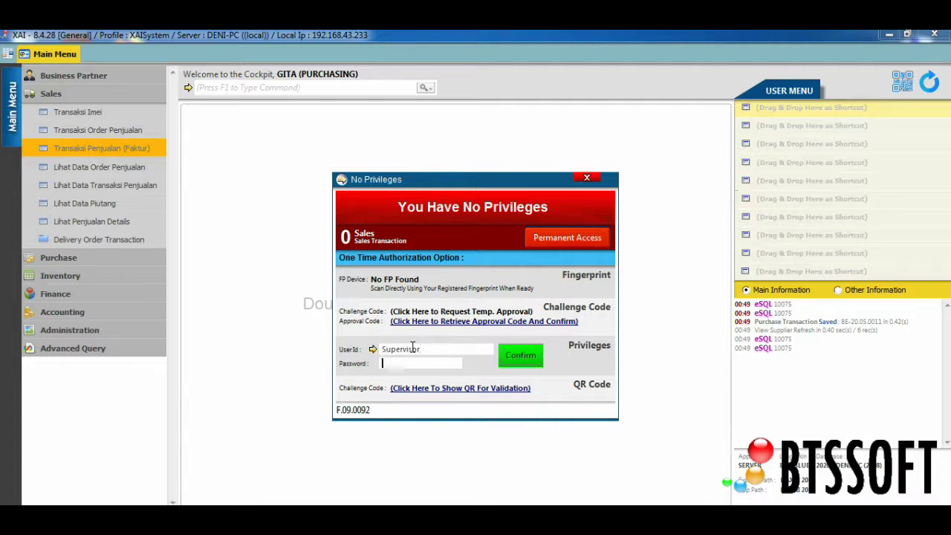
text(12345)
key(Return)
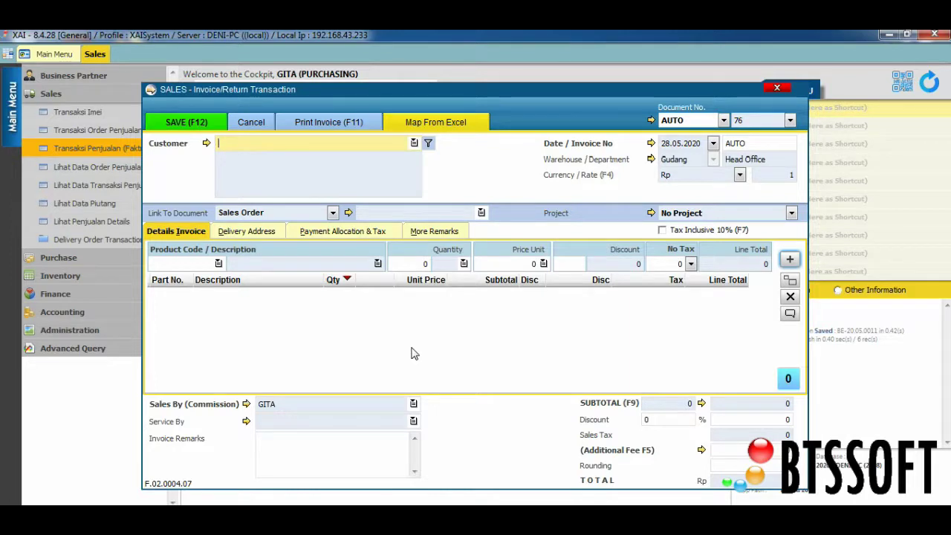
Step: Close the sales invoice form and verify a new sales invoice is refused
click(776, 89)
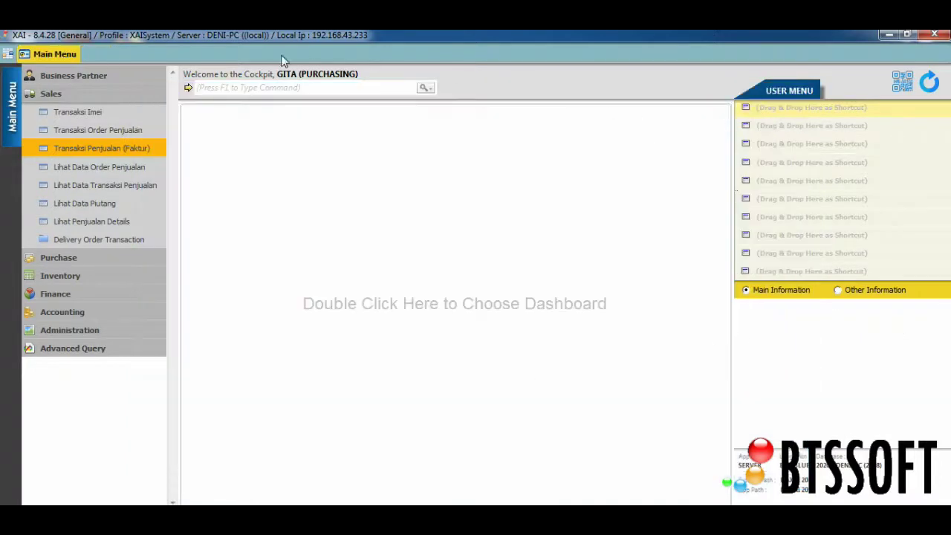
click(128, 145)
click(312, 362)
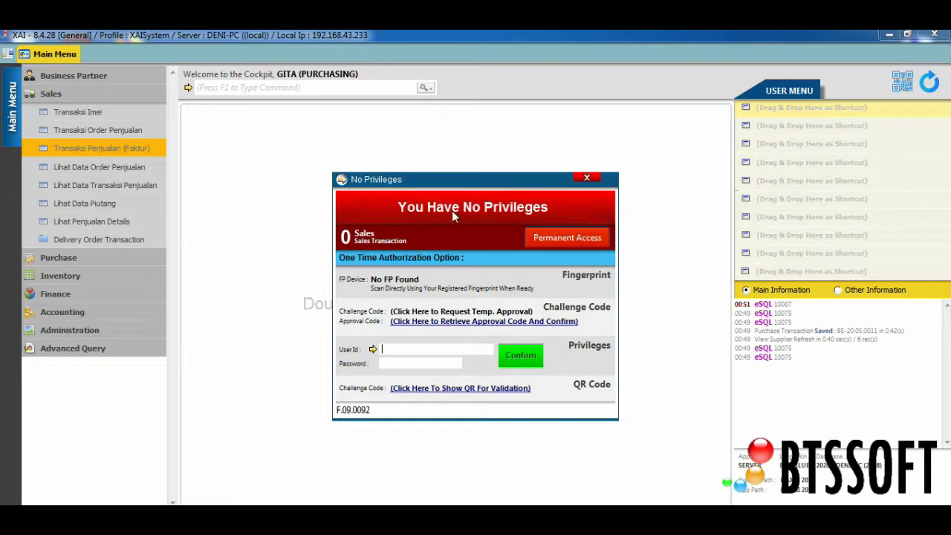
click(586, 180)
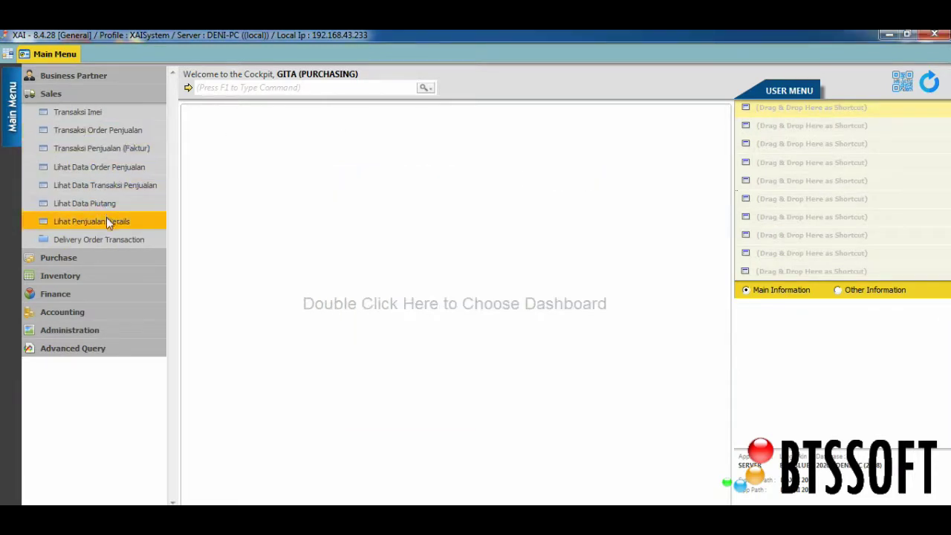
Step: Verify Lihat Data Transaksi Penjualan and Inventory's Lihat Data Persediaan are both refused
click(107, 186)
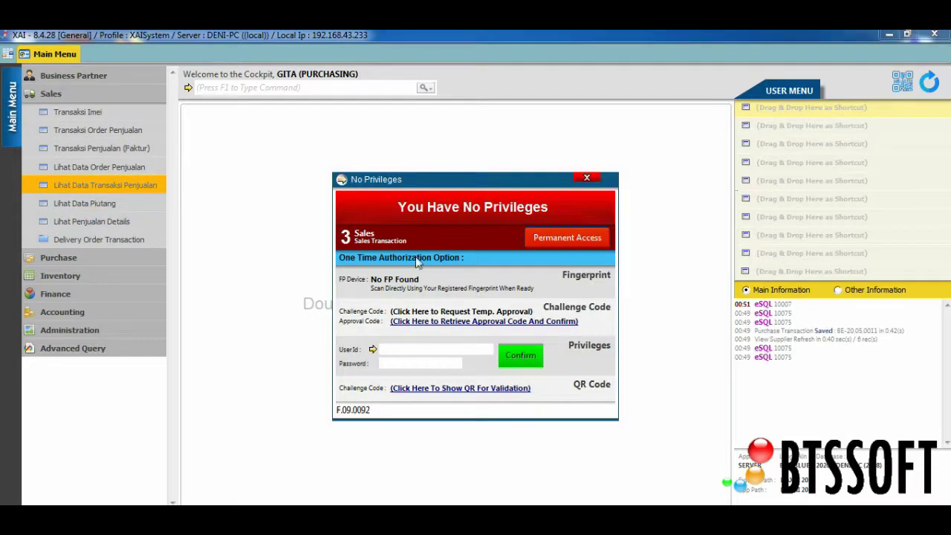
click(585, 180)
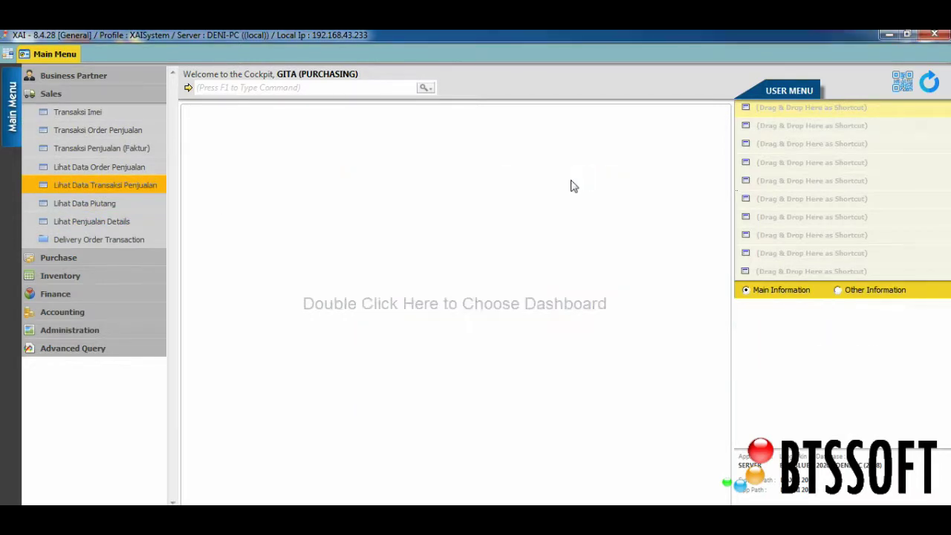
click(87, 277)
click(108, 243)
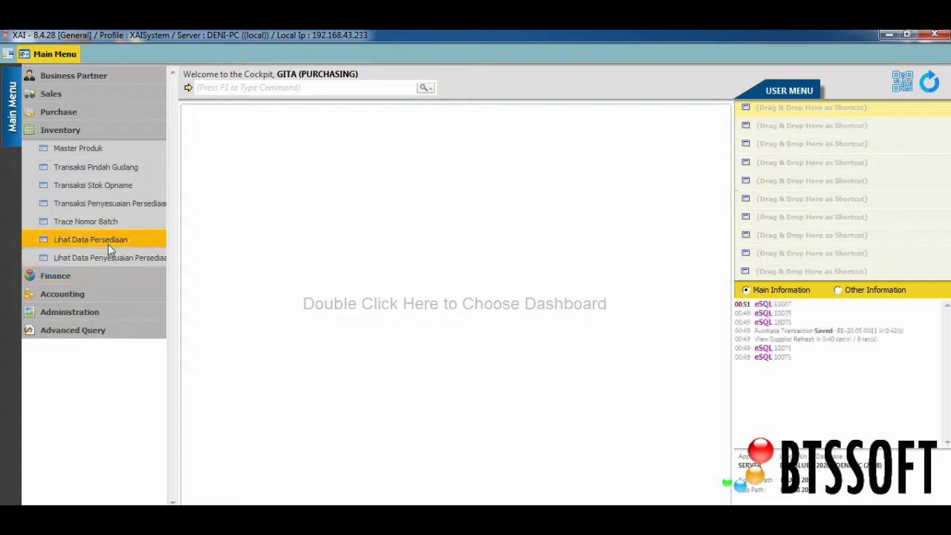
click(587, 180)
Step: Open View Purchase to review the saved purchase transactions, then close it
click(87, 130)
click(95, 113)
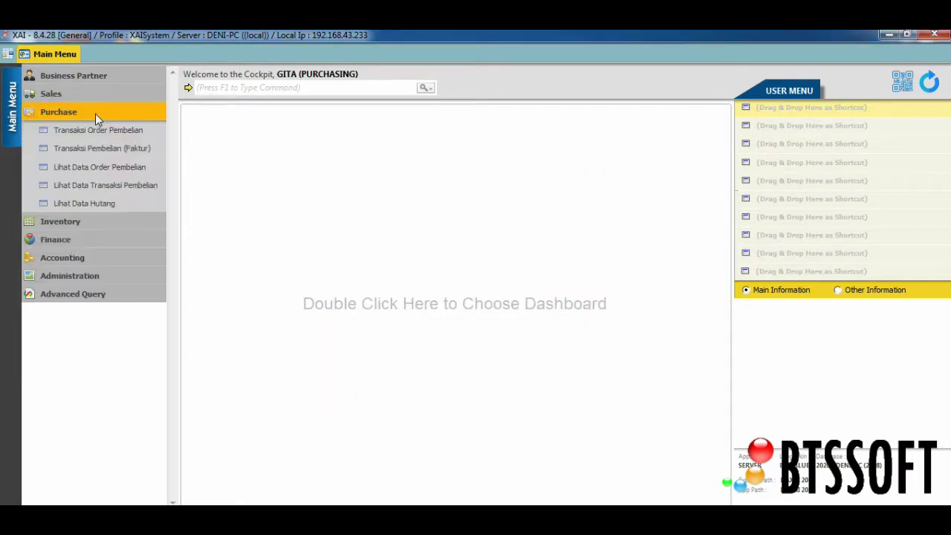
click(150, 185)
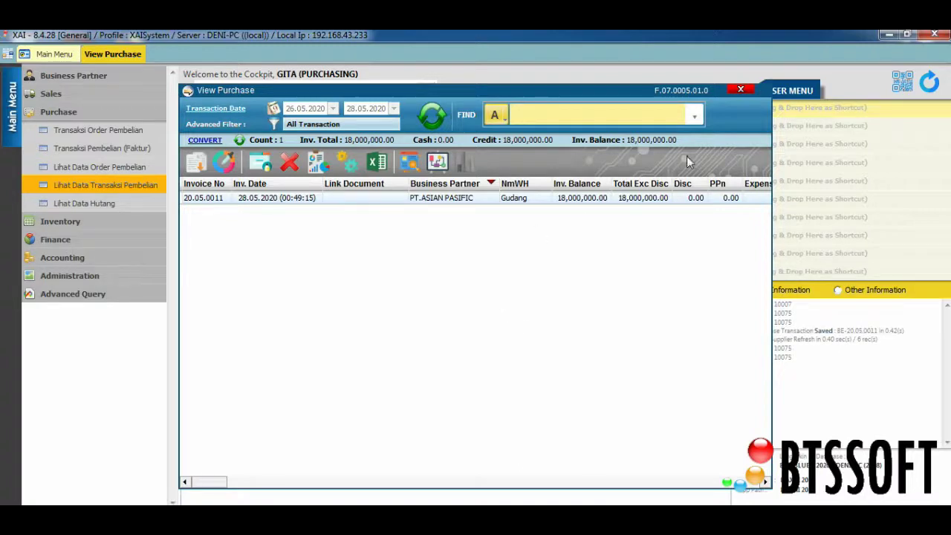
click(740, 90)
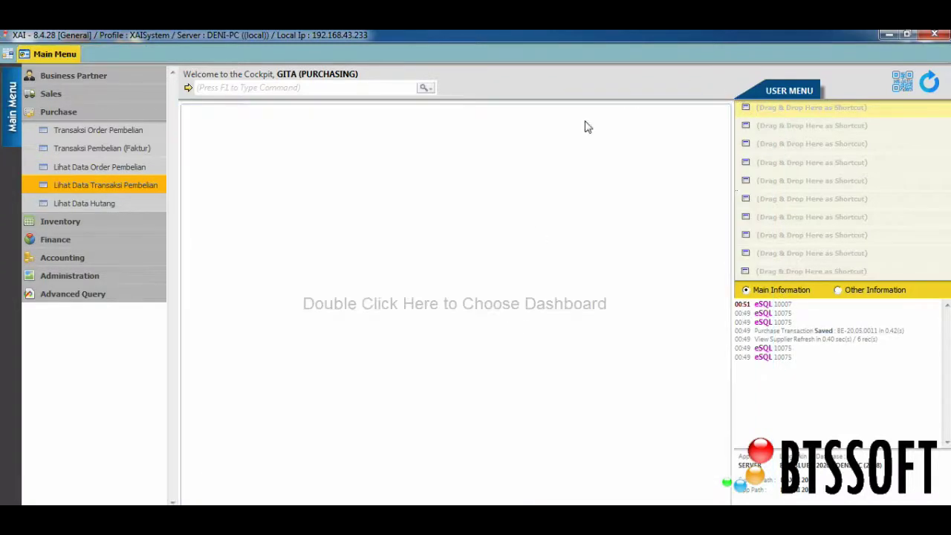